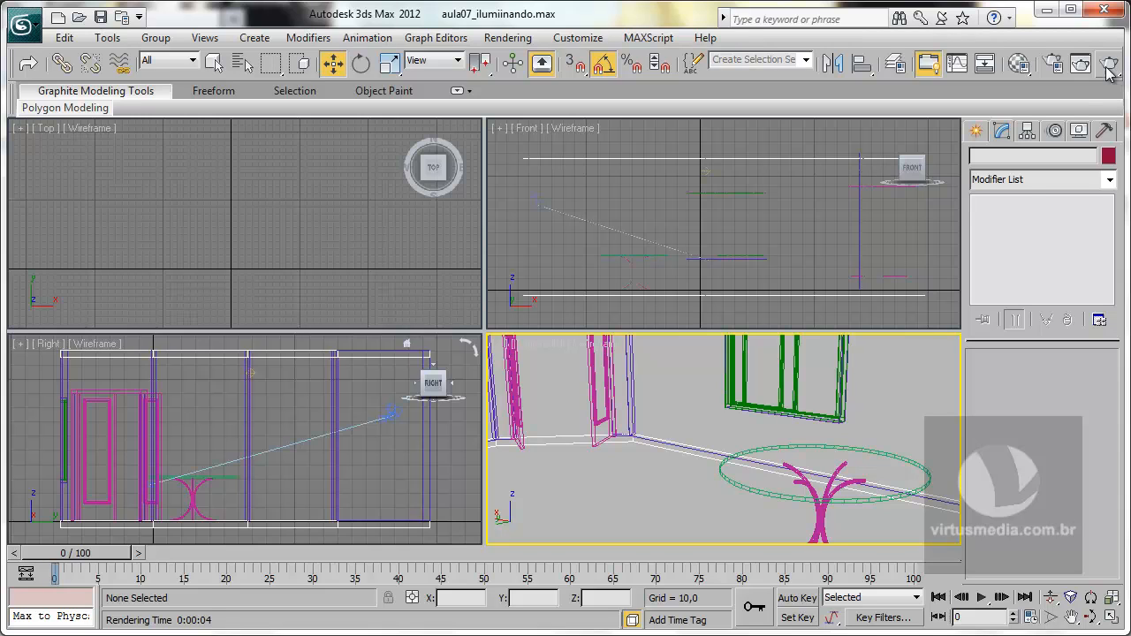
Step: Render the Camera001 view to check the current lighting, and select the omni light near the ceiling
click(1114, 65)
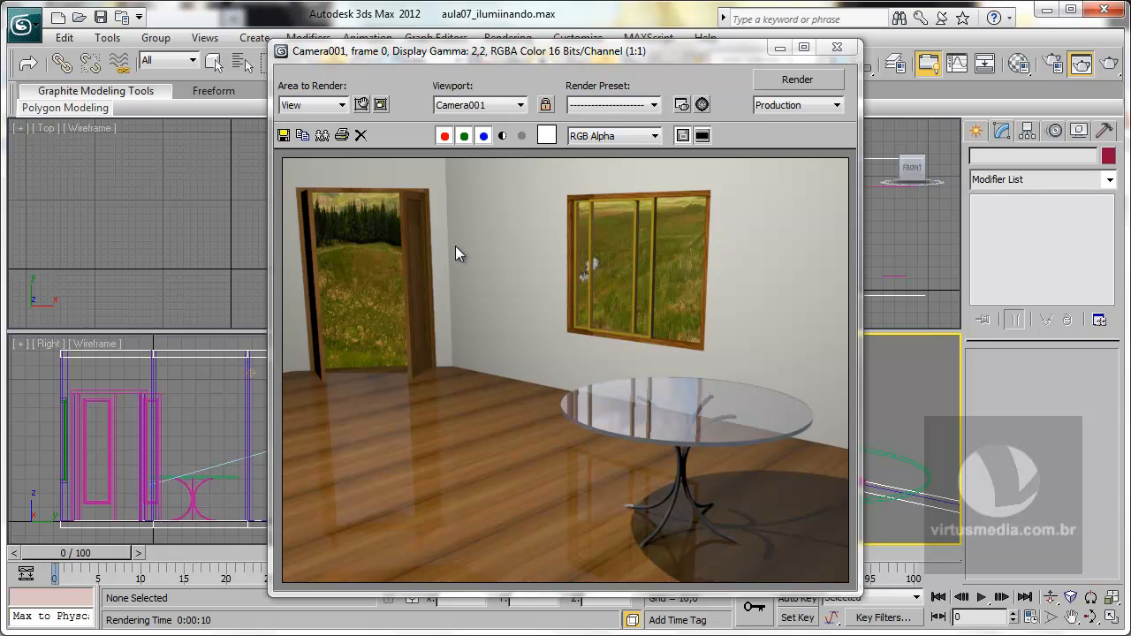
click(781, 47)
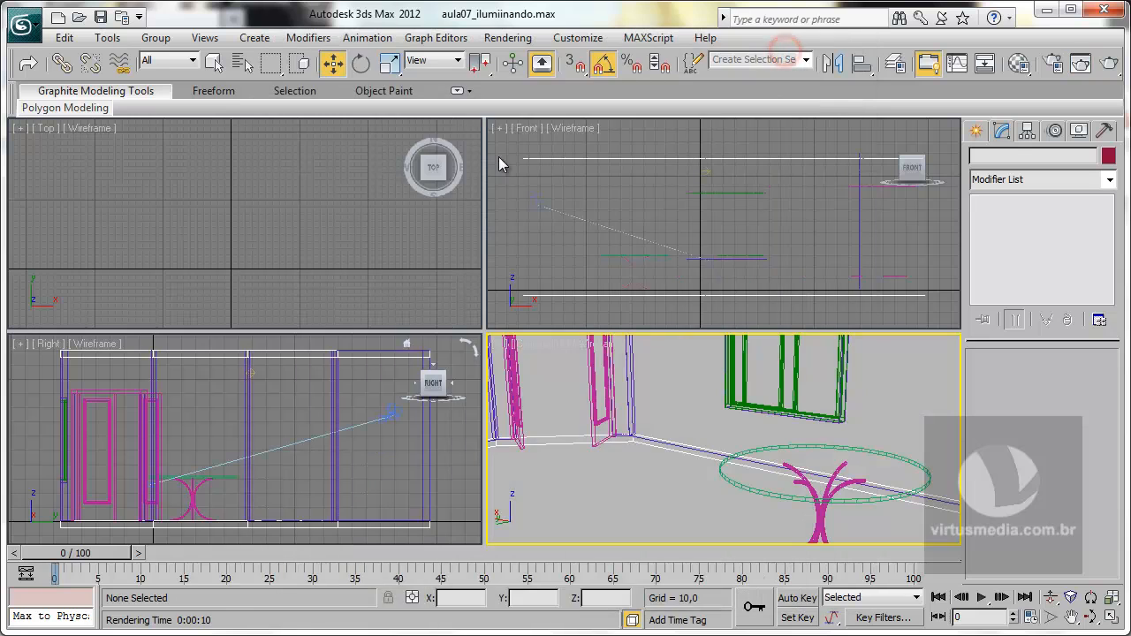
click(254, 374)
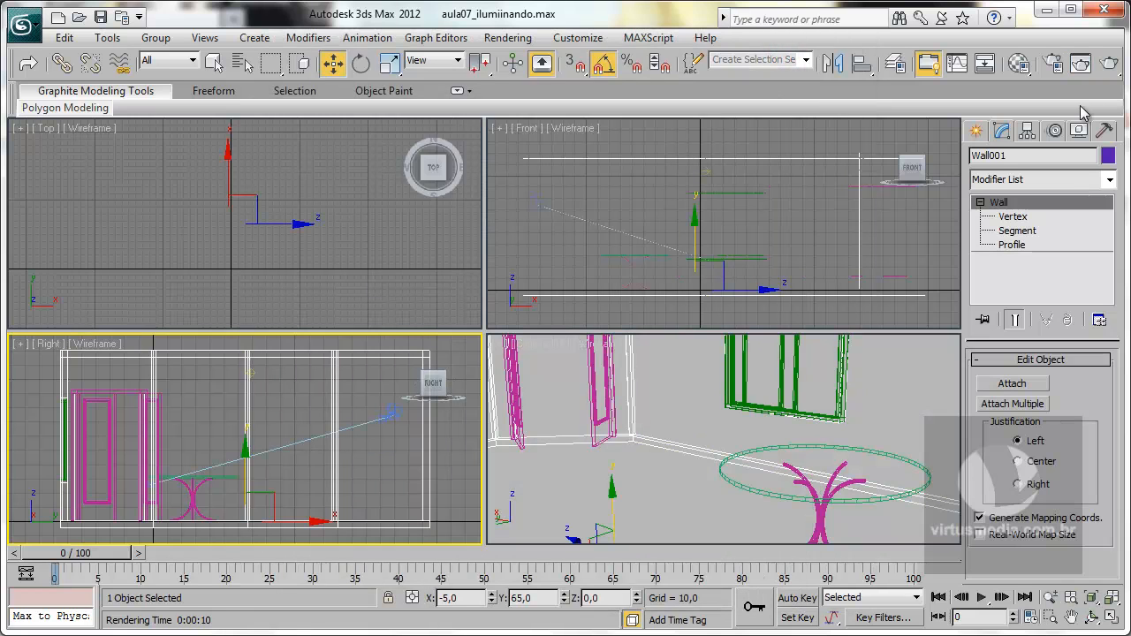
click(252, 374)
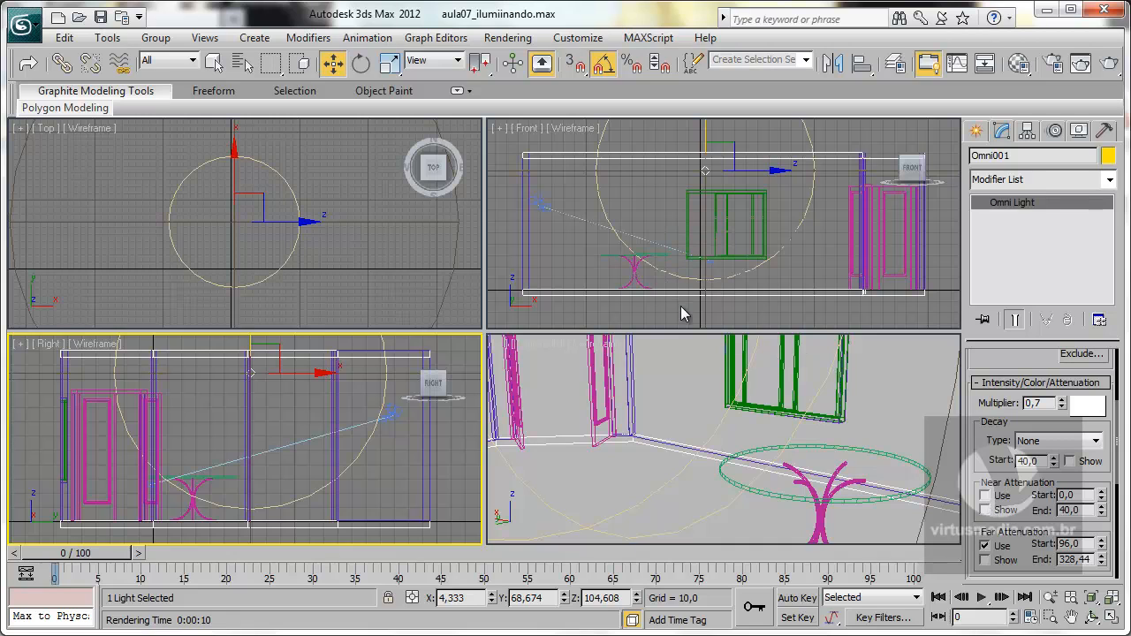
Step: Make the Camera001 view active and open the render settings for it
right_click(648, 393)
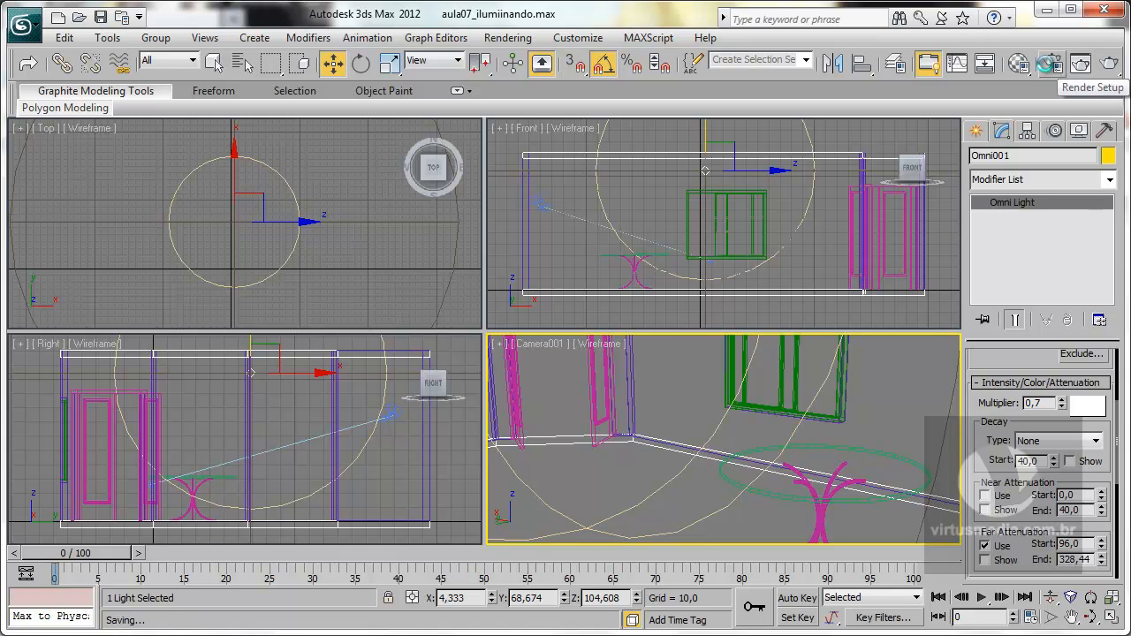
click(1049, 72)
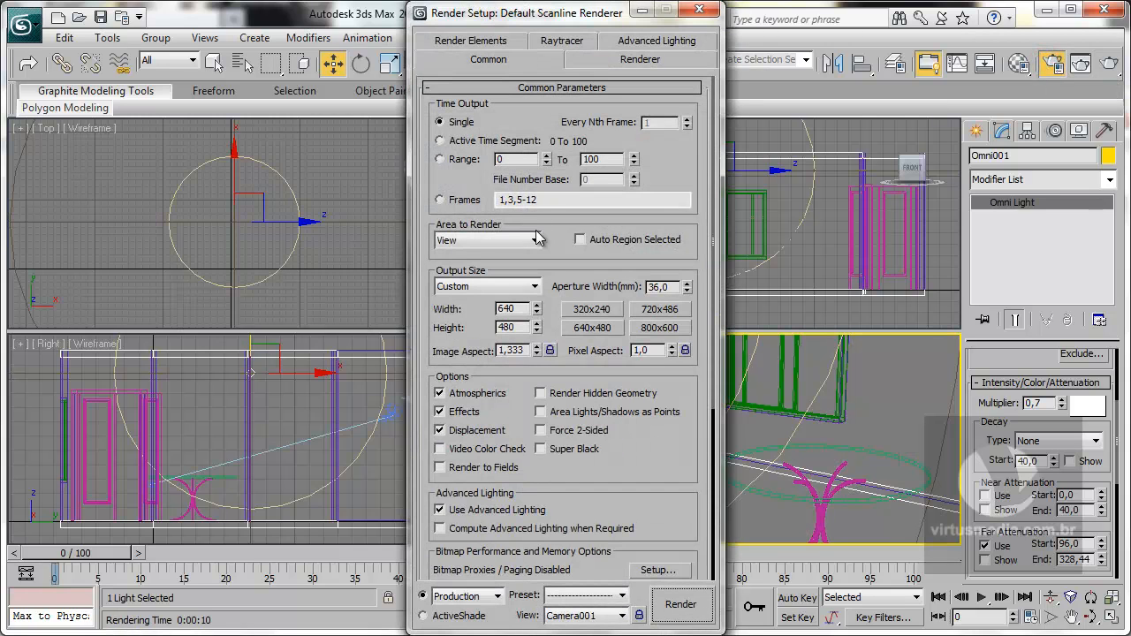
drag(487, 14, 259, 16)
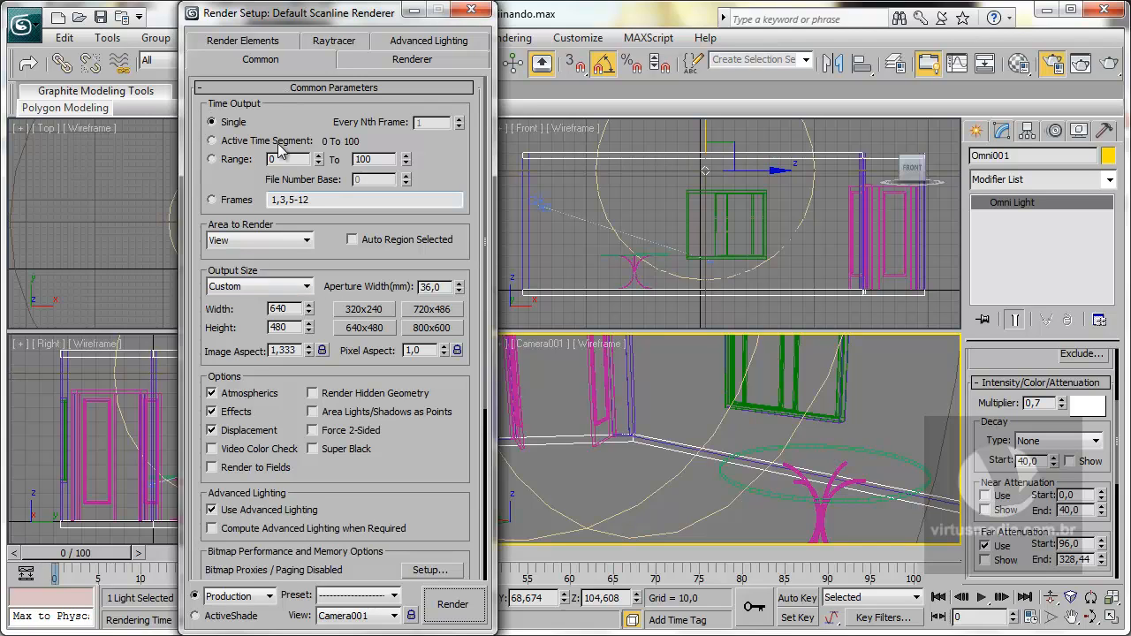
Step: Set the render time output to a frame range from 10 to 50
click(212, 142)
click(214, 159)
drag(297, 160, 267, 161)
text(1)
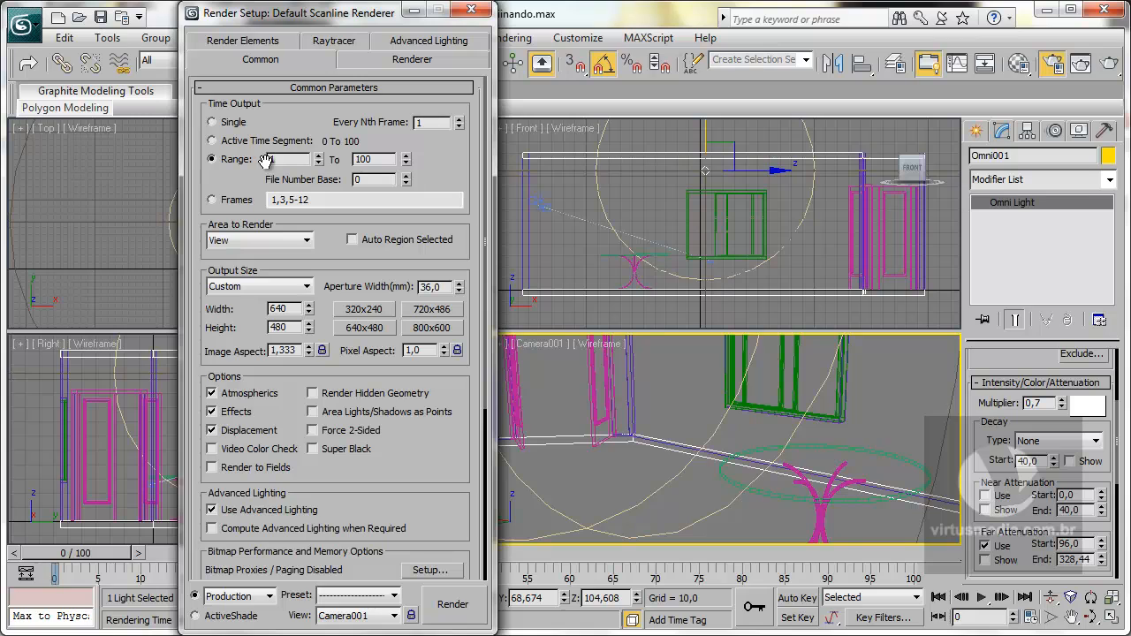
double_click(388, 159)
text(50)
Step: Try the individual frames option for the time output and return it to a single frame
click(208, 200)
click(271, 203)
click(213, 123)
Step: Try the preset output sizes, settle on 800x600, and lock the image aspect ratio
click(364, 308)
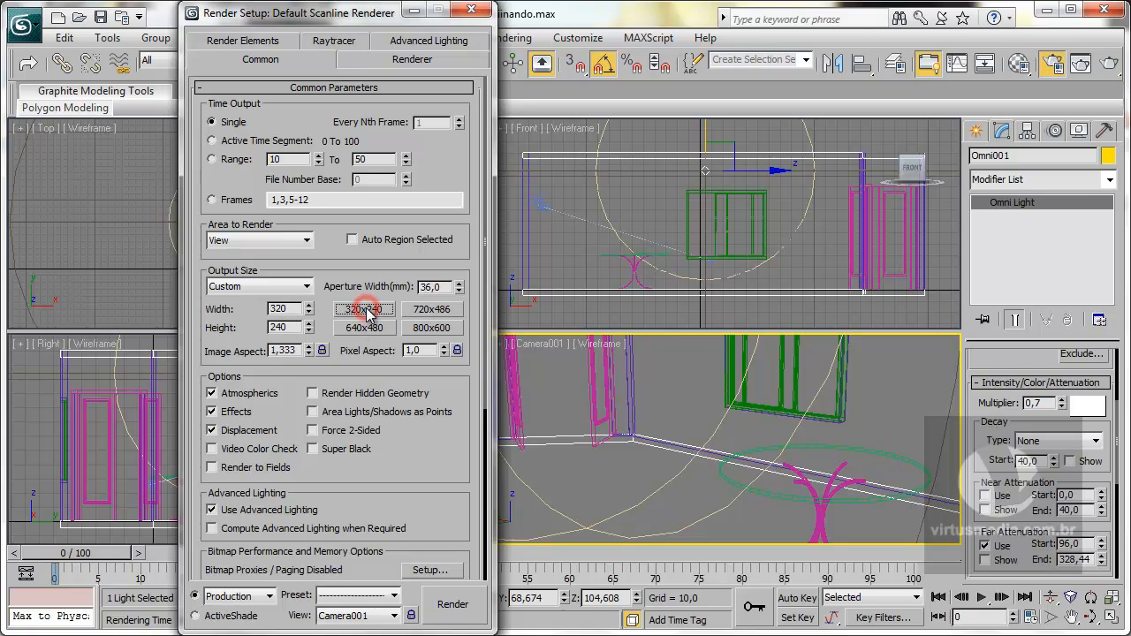
click(362, 328)
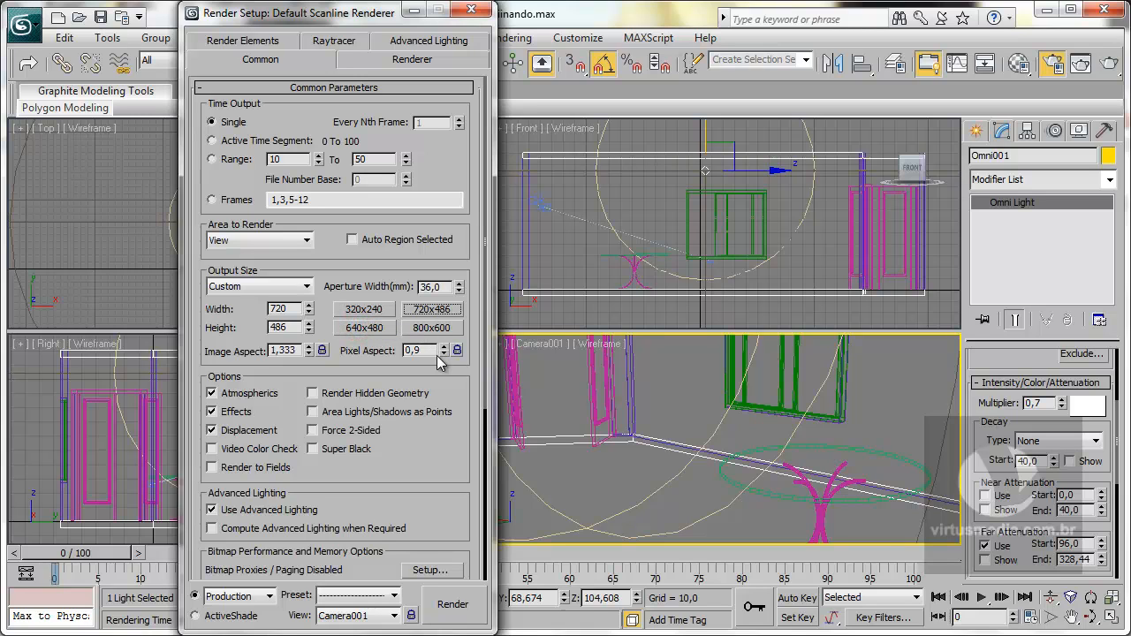
click(433, 328)
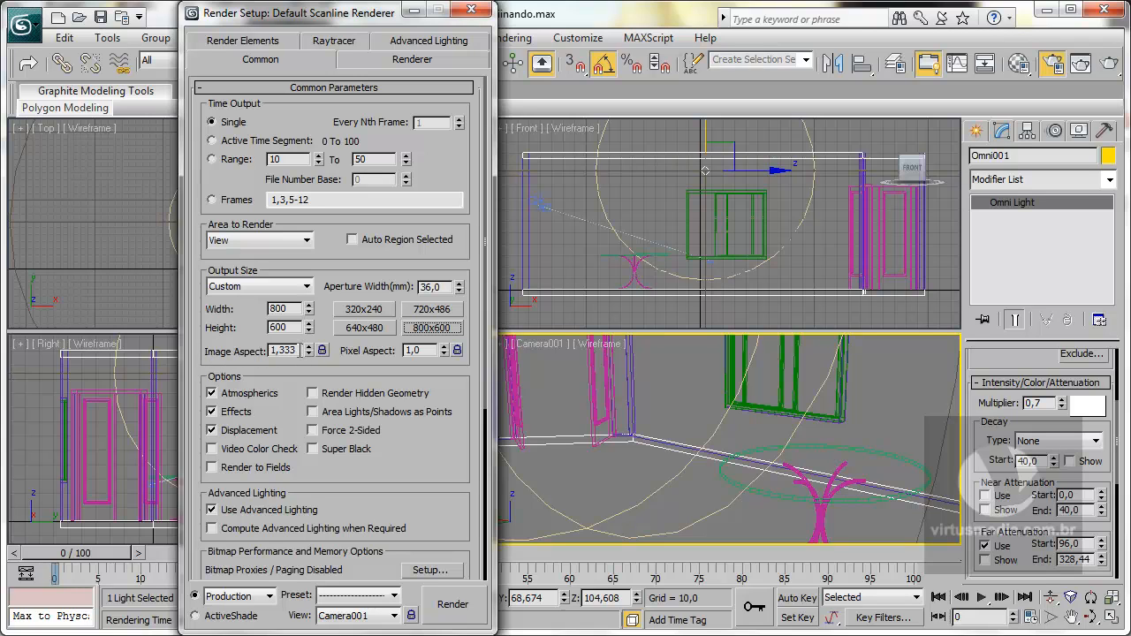
double_click(295, 350)
double_click(293, 307)
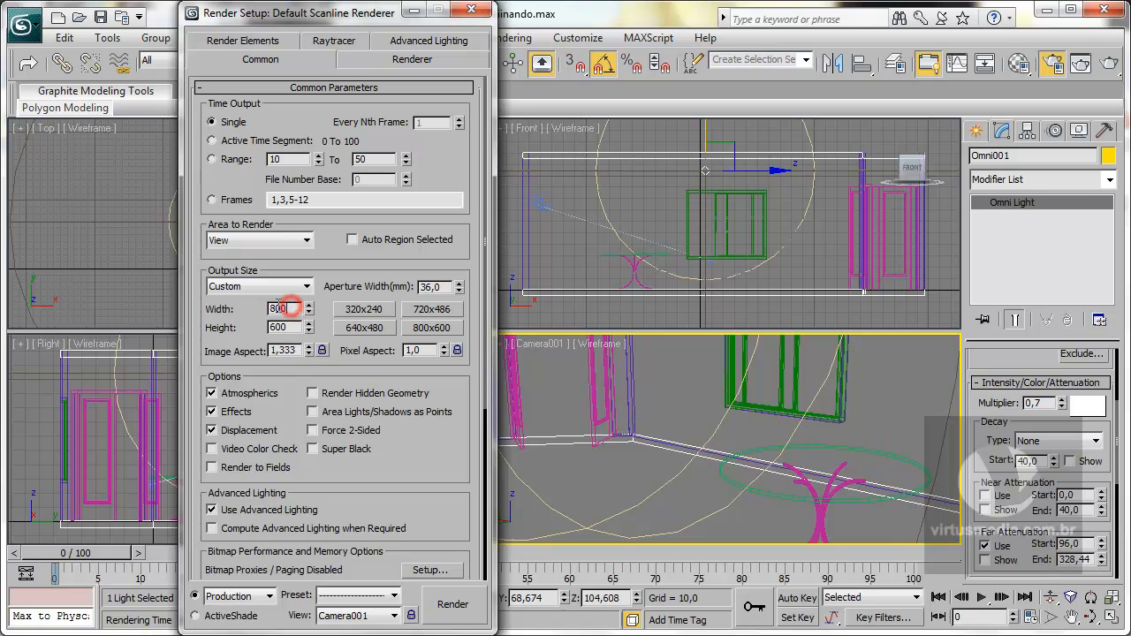
click(279, 308)
double_click(294, 309)
click(322, 351)
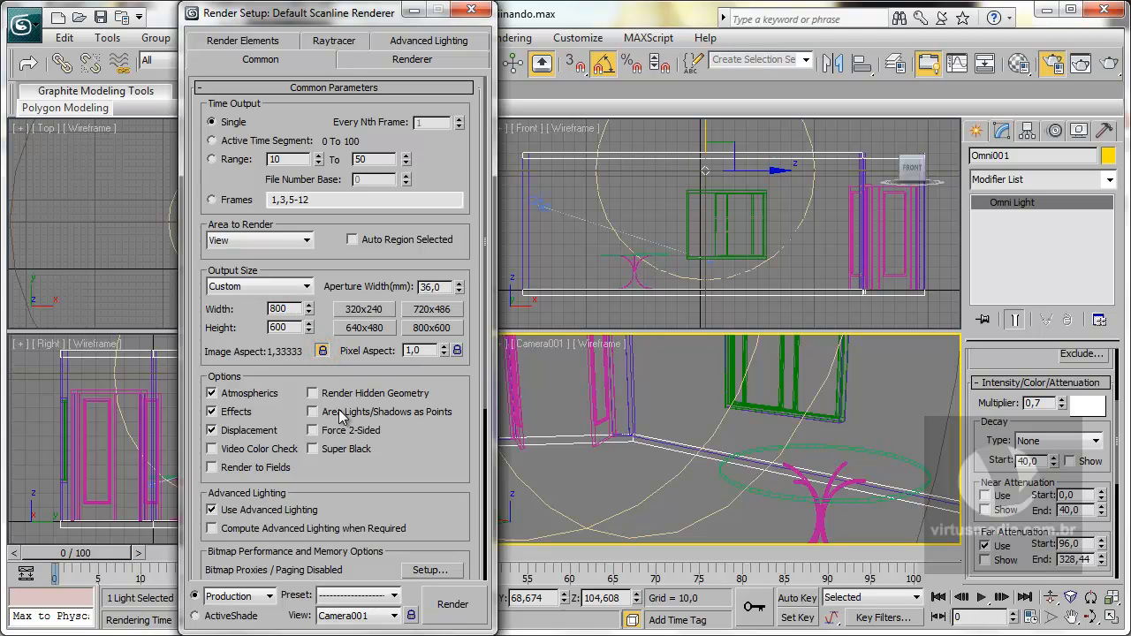
Step: Try an output width of 1200 with the aspect locked and restore the 800x600 size
double_click(283, 309)
text(1200)
double_click(292, 327)
click(431, 327)
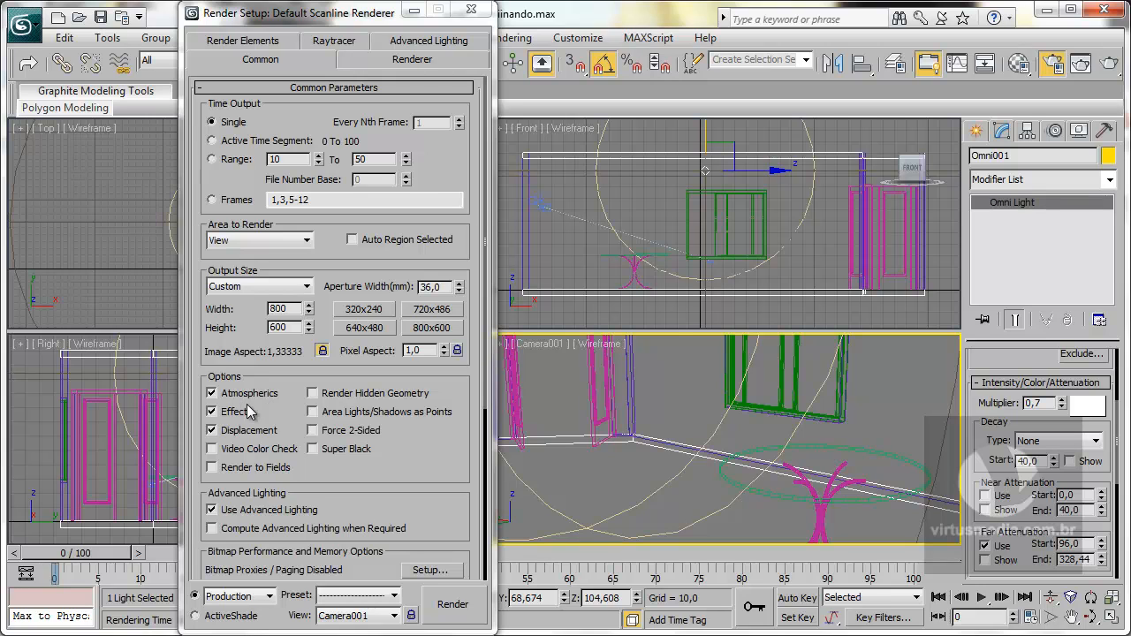
Step: Enable rendering of hidden geometry and disable it again
click(313, 394)
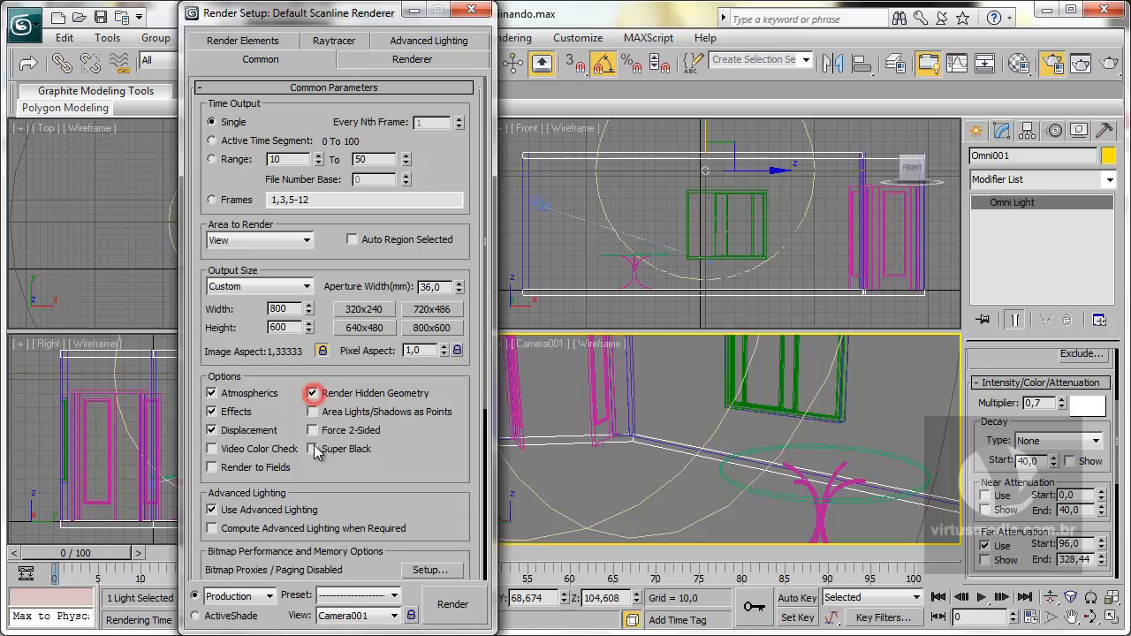
click(312, 394)
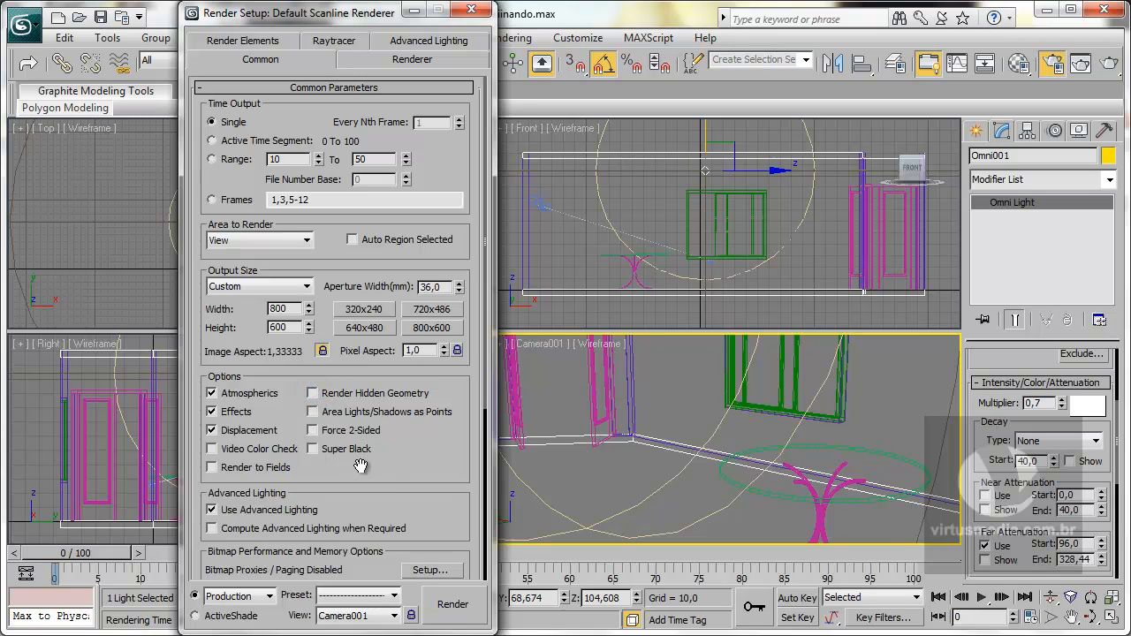
Step: Set the render output file to a JPEG named casa in the render folder
drag(430, 479, 438, 272)
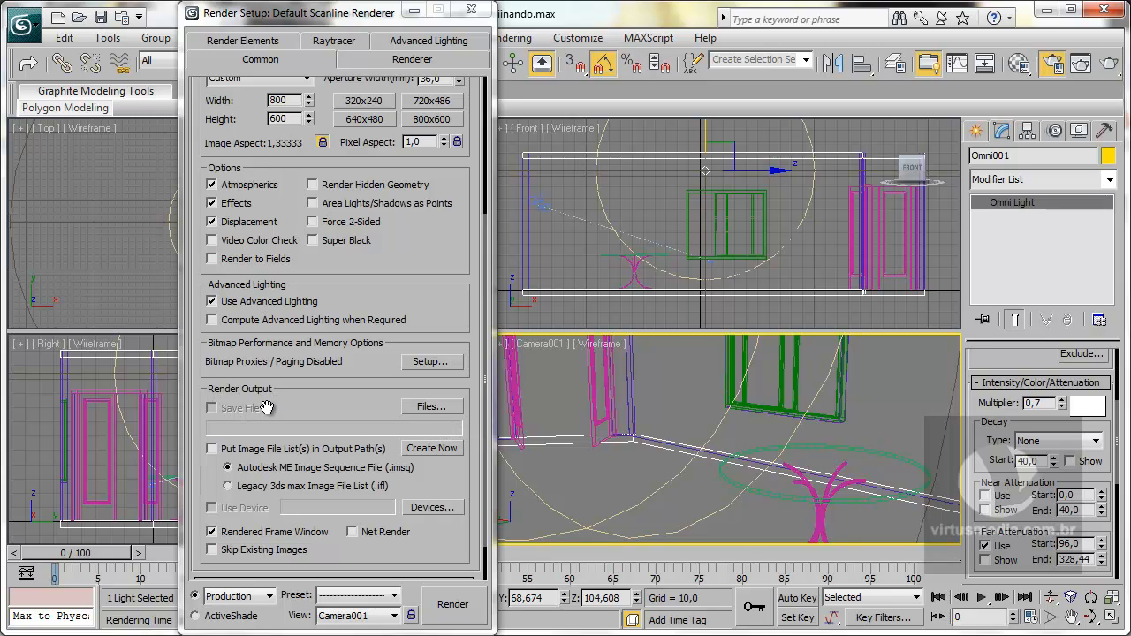
click(430, 409)
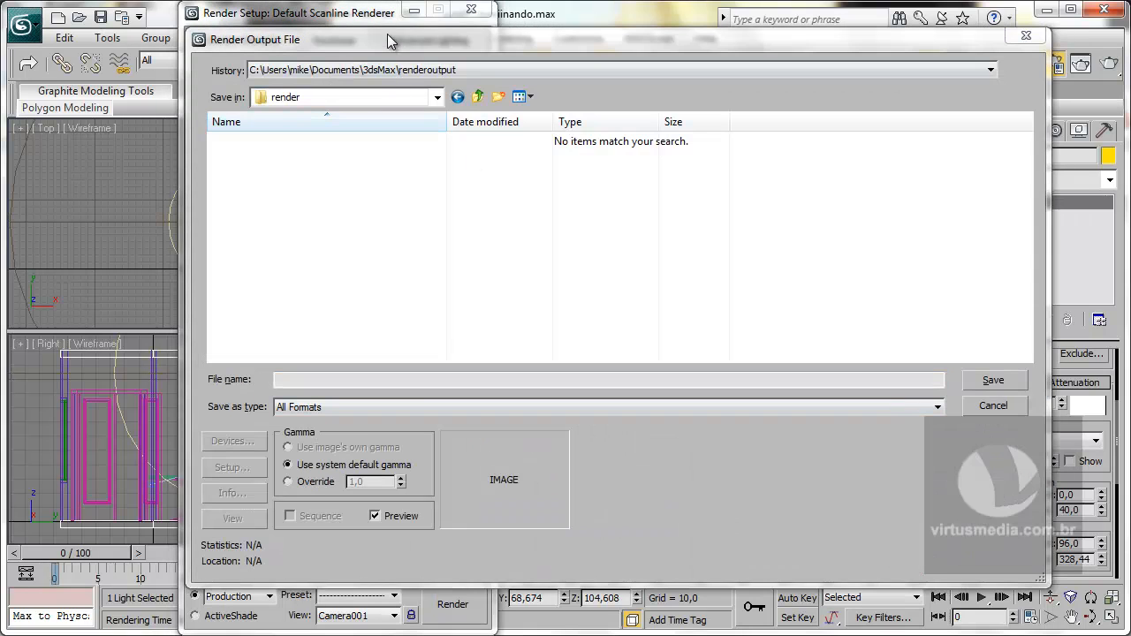
drag(386, 35, 341, 42)
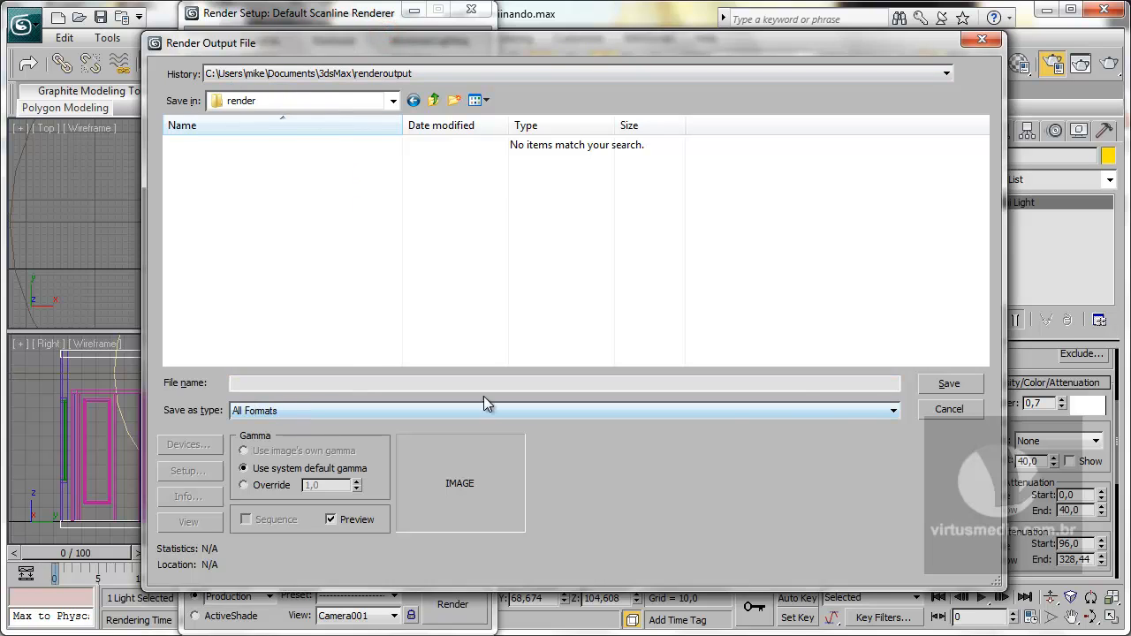
click(845, 403)
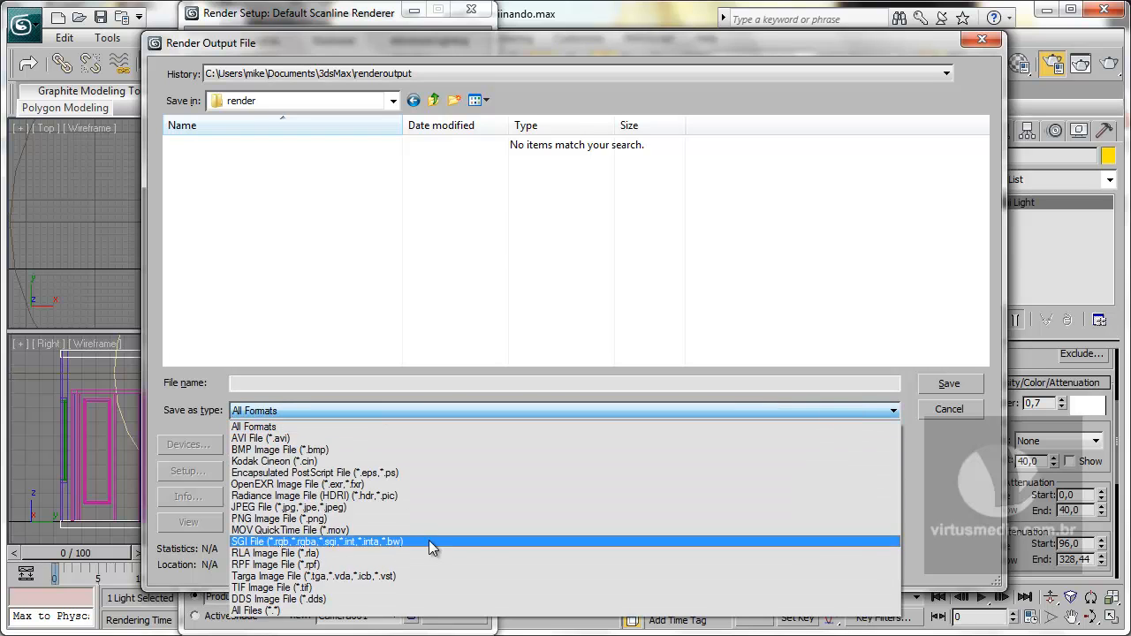
click(315, 507)
click(298, 382)
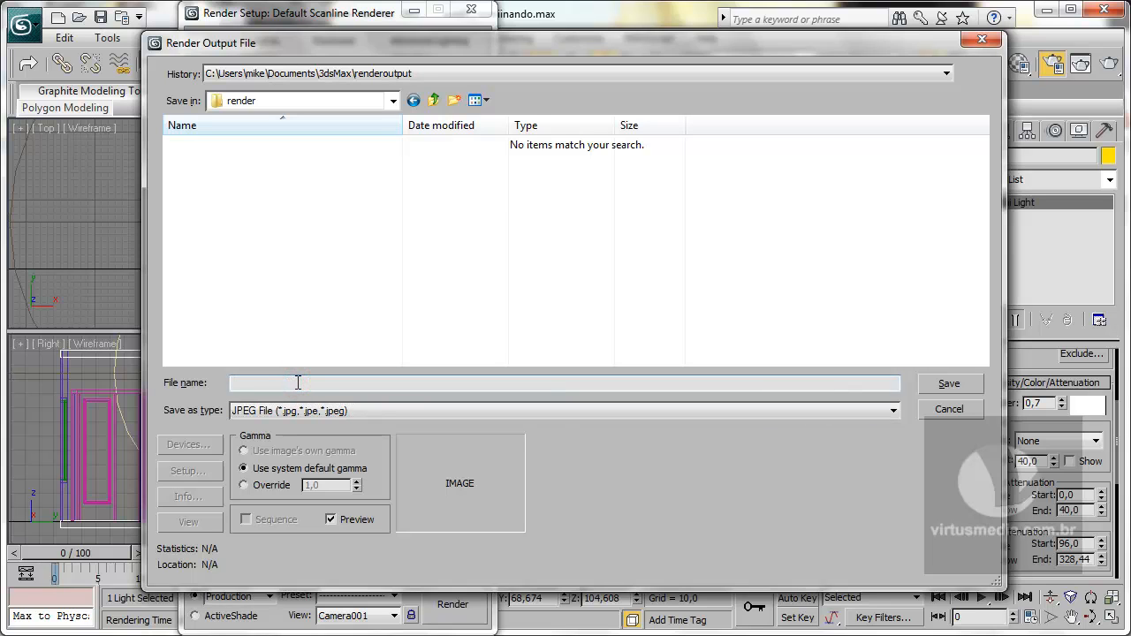
click(298, 382)
click(949, 386)
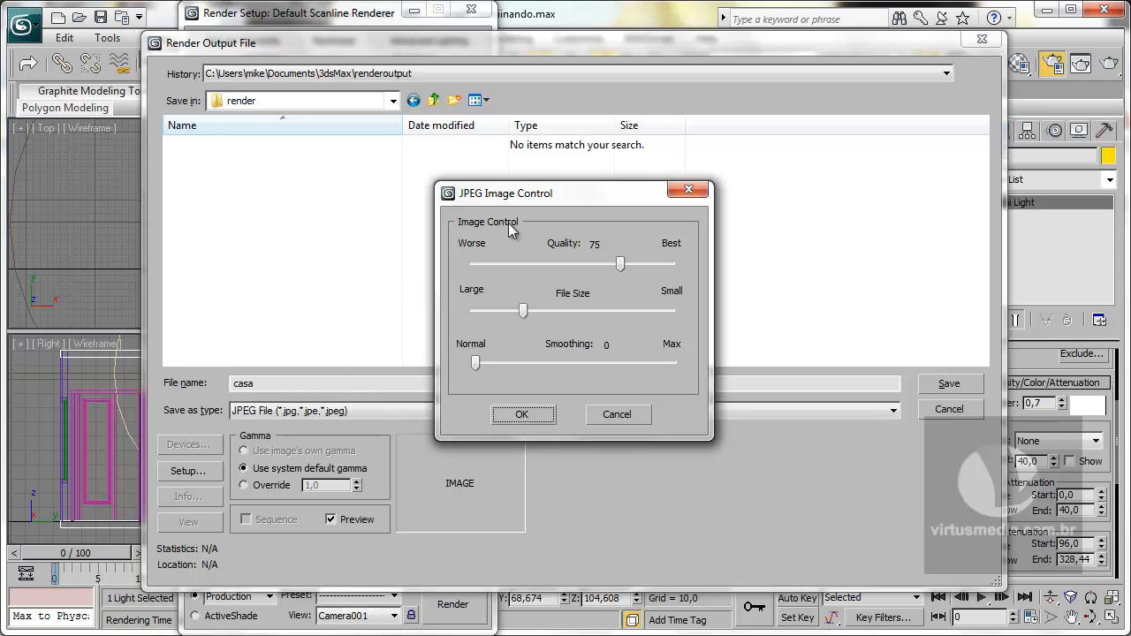
Step: Set the JPEG quality to 80 and accept the image settings
drag(564, 198, 524, 218)
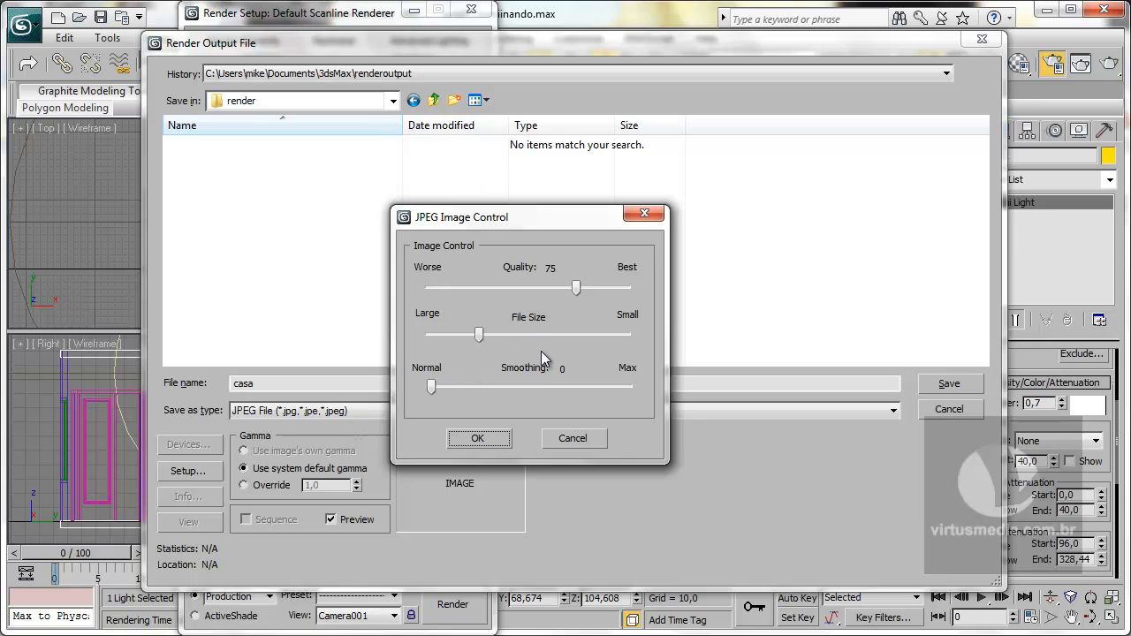
mouse_move(572, 292)
mouse_down()
mouse_move(605, 294)
mouse_move(586, 296)
mouse_up()
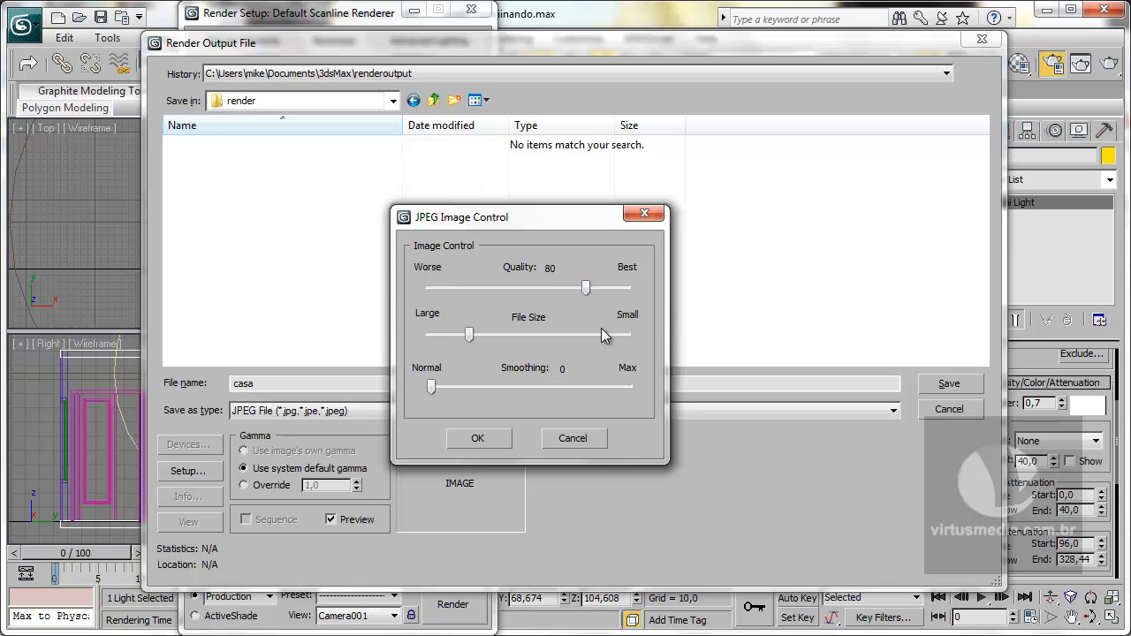
click(475, 438)
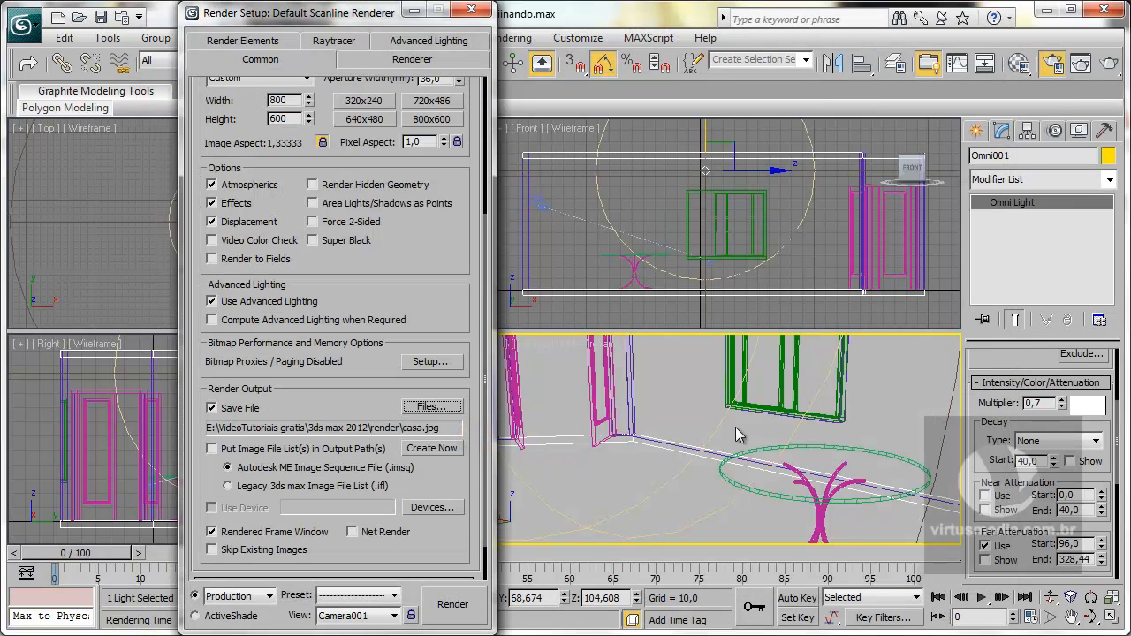
Step: Review the renderers available for production in the renderer assignment and leave the Default Scanline Renderer assigned
scroll(436, 541, down, 2)
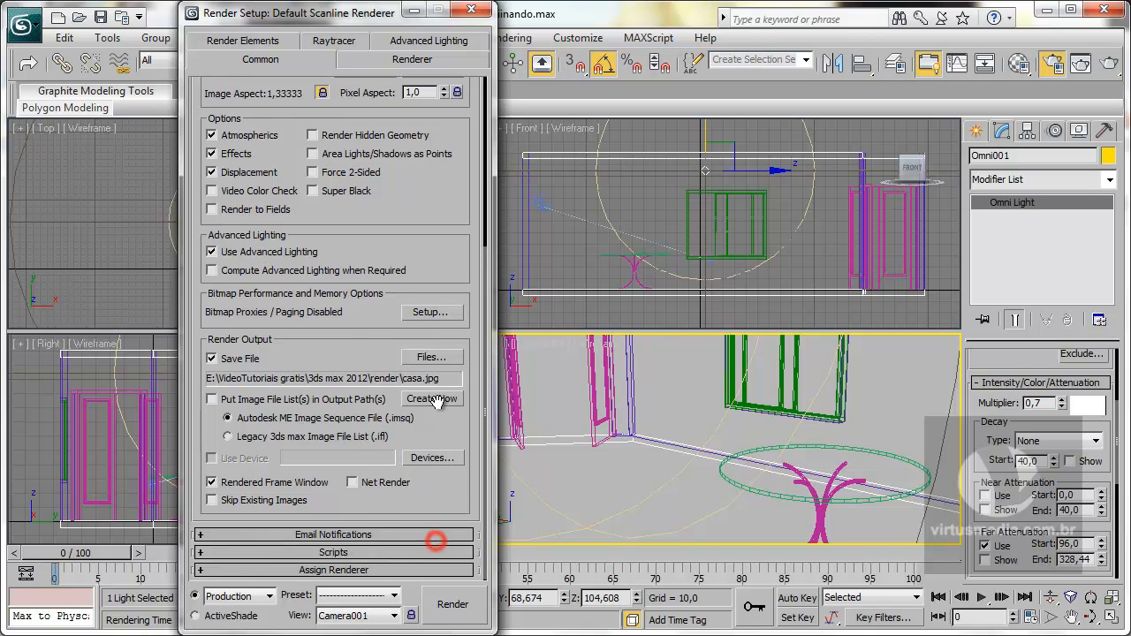
click(330, 571)
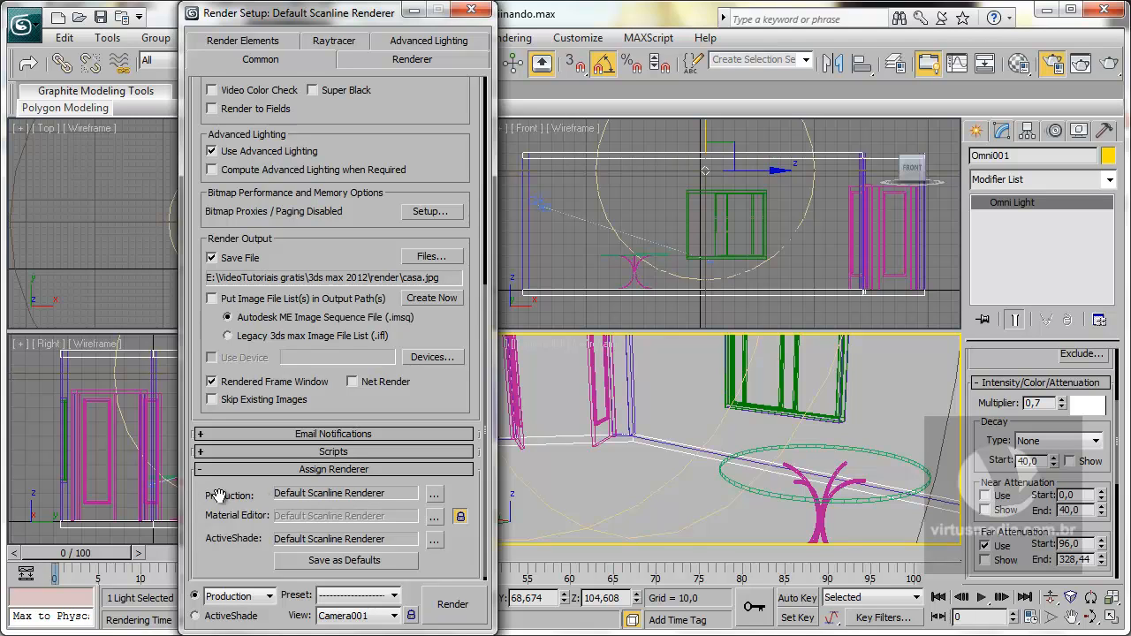
click(435, 496)
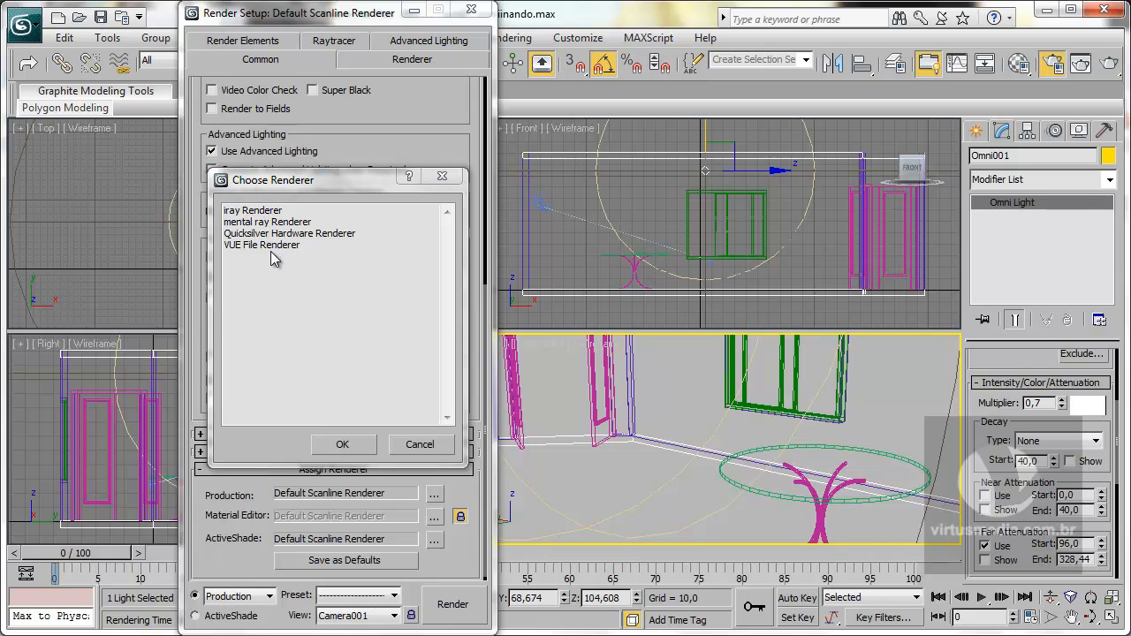
click(421, 444)
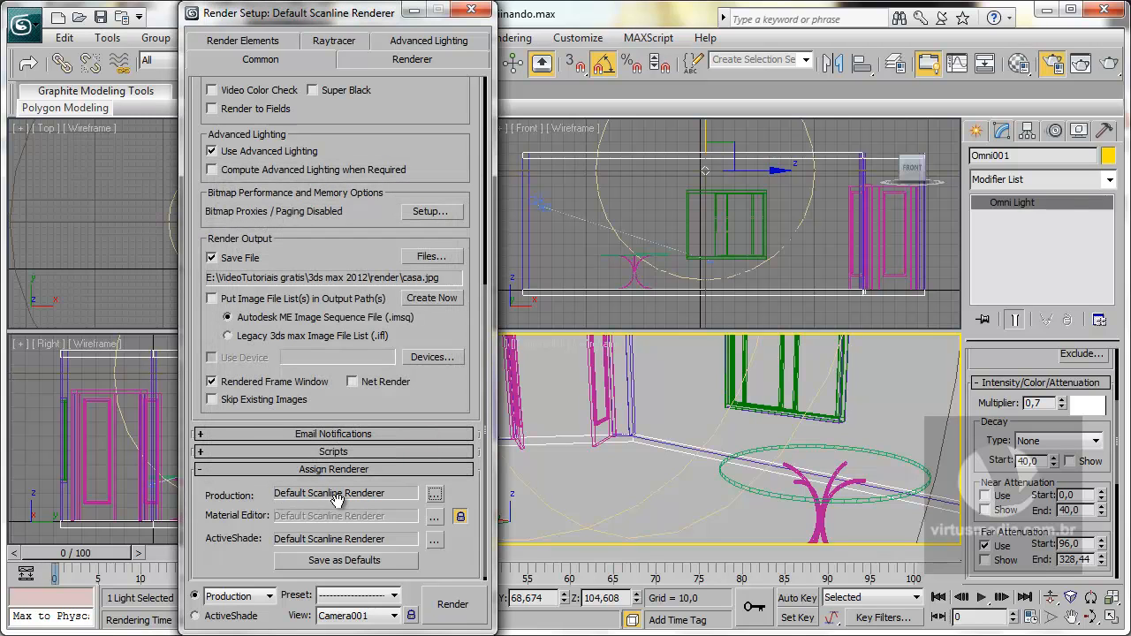
drag(466, 565, 466, 523)
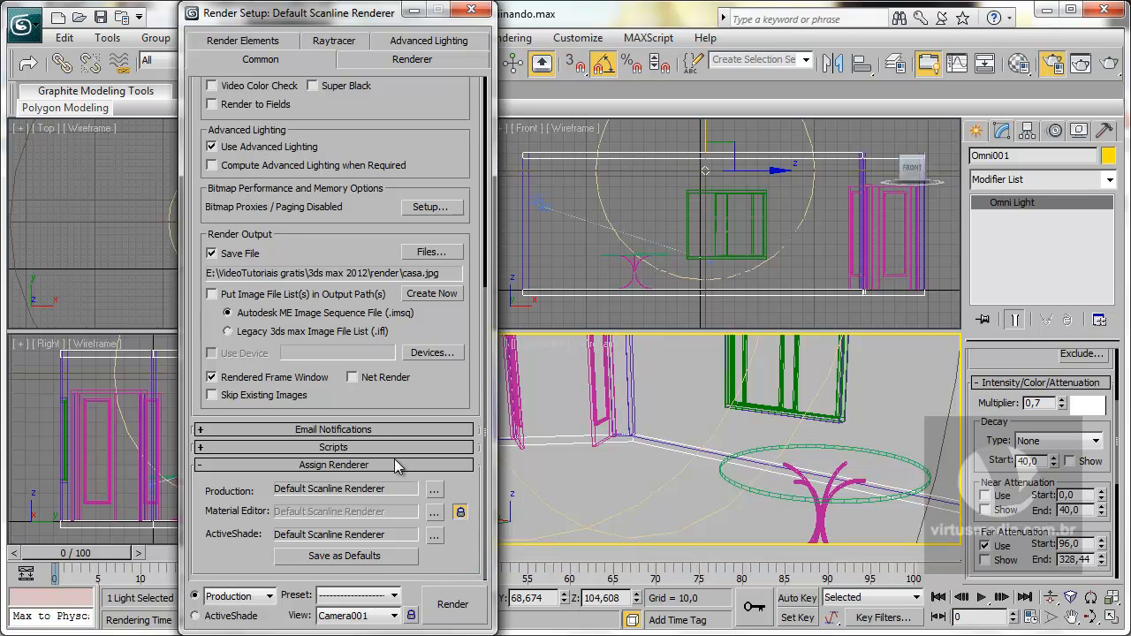
Step: Render the Camera001 view with the configured output and check the render folder for the saved casa image
click(450, 608)
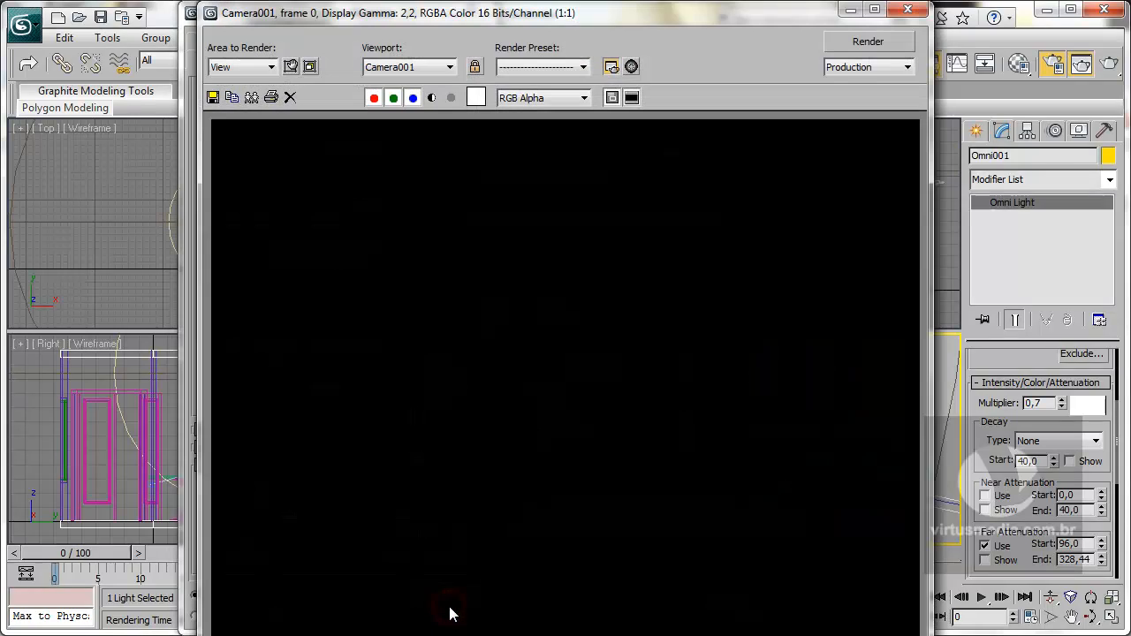
drag(436, 19, 399, 0)
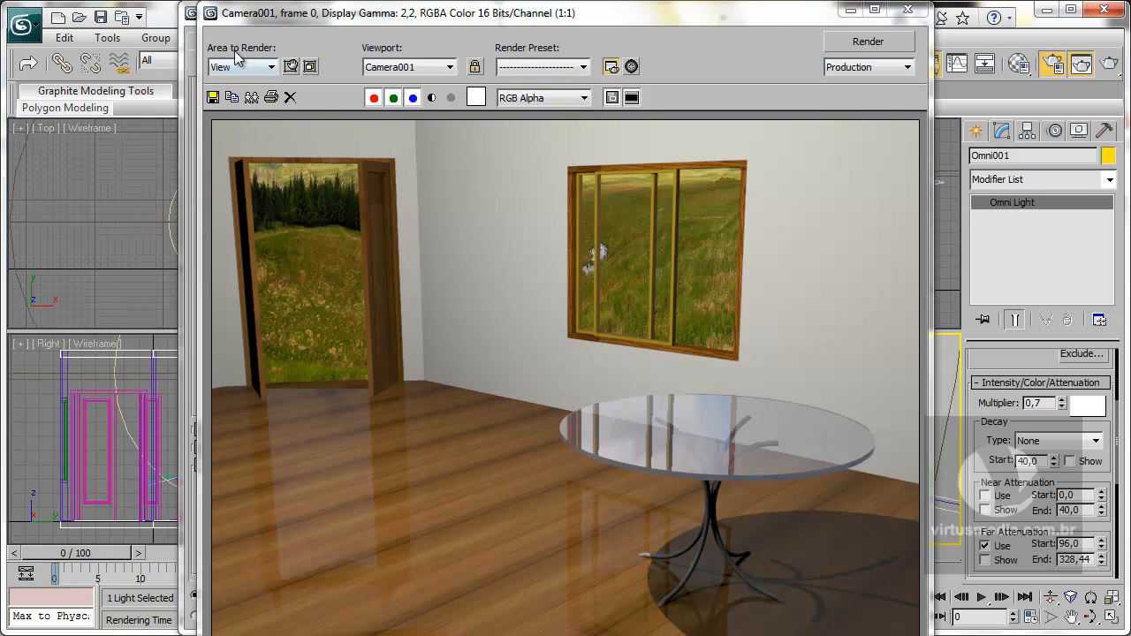
click(213, 97)
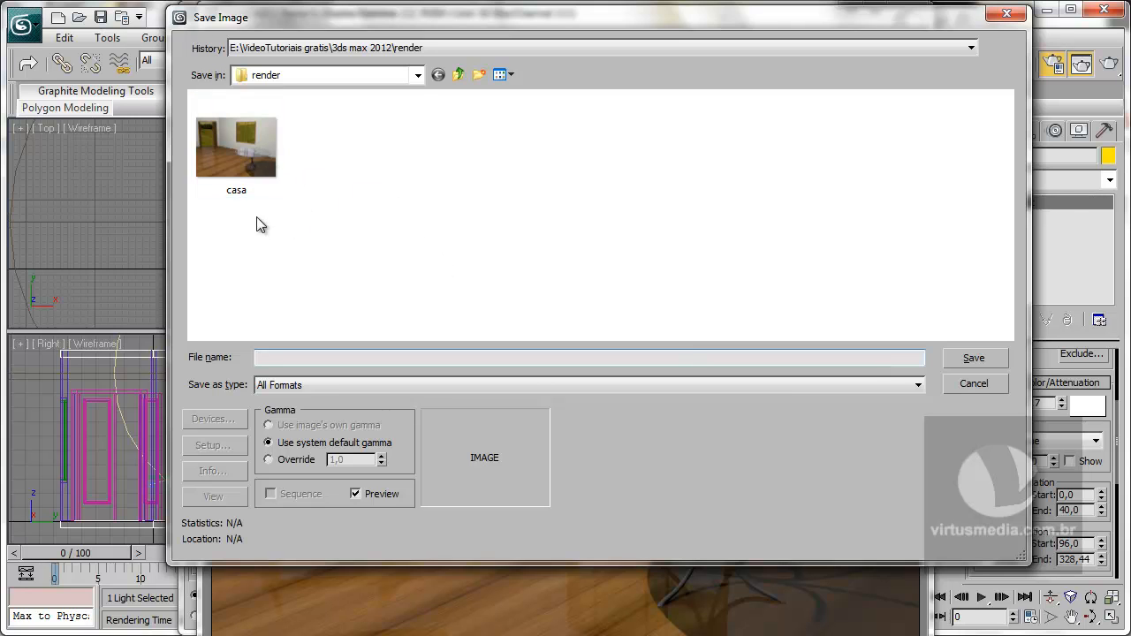
click(974, 384)
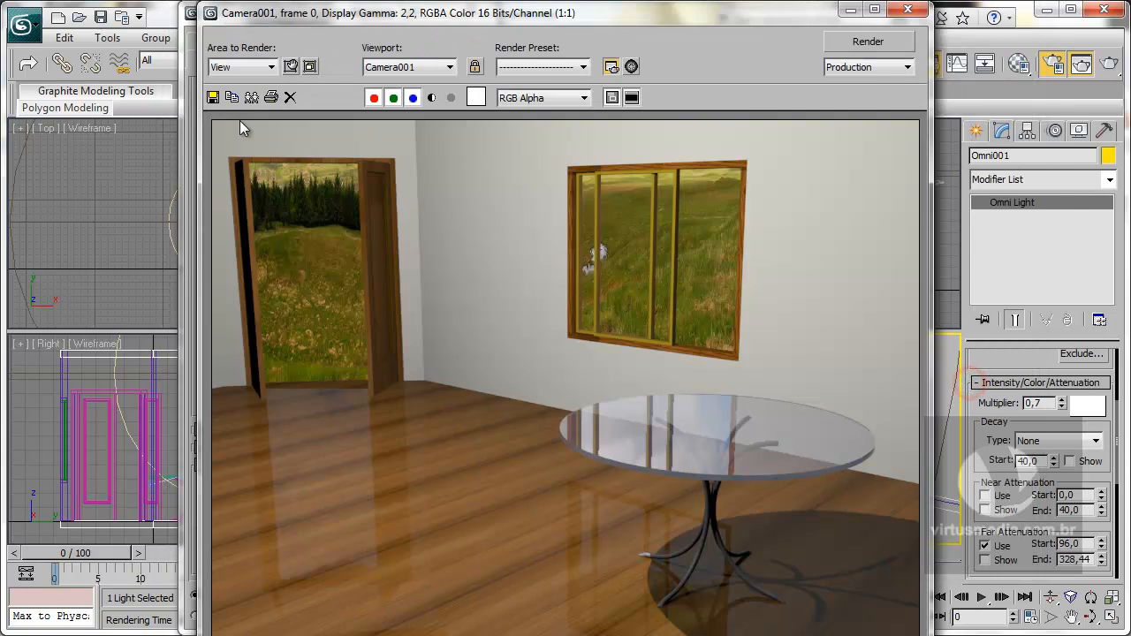
Step: Copy the rendered image and clone the rendered frame window
click(231, 98)
click(251, 98)
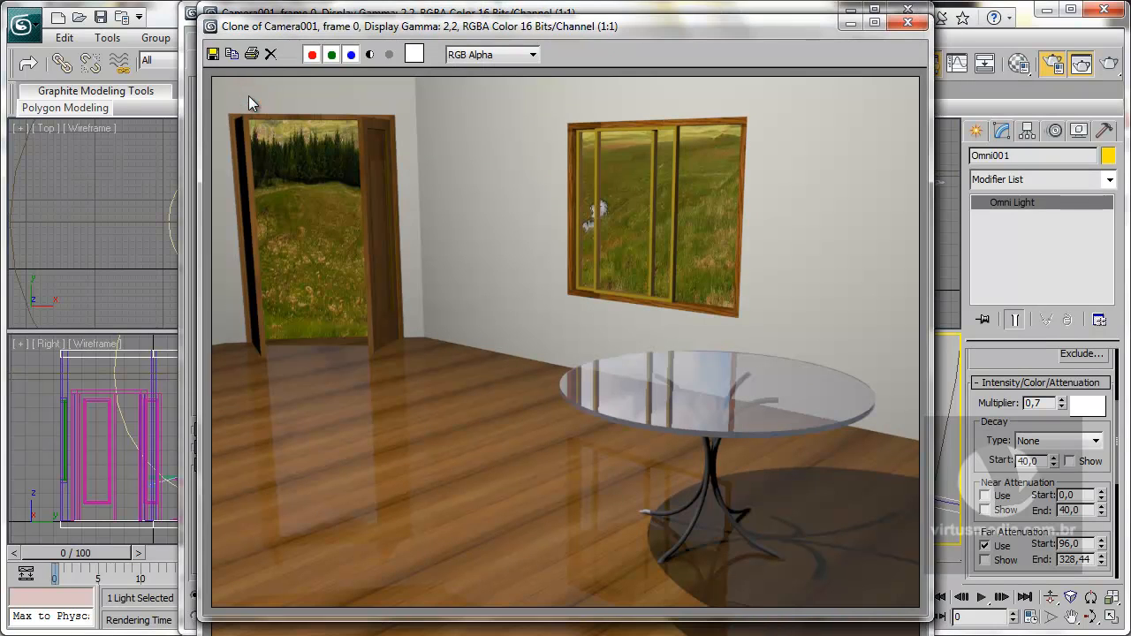
Step: Arrange the cloned render and the original Camera001 rendered frame window side by side for comparison
mouse_move(291, 32)
mouse_down()
mouse_move(466, 69)
mouse_move(574, 70)
mouse_up()
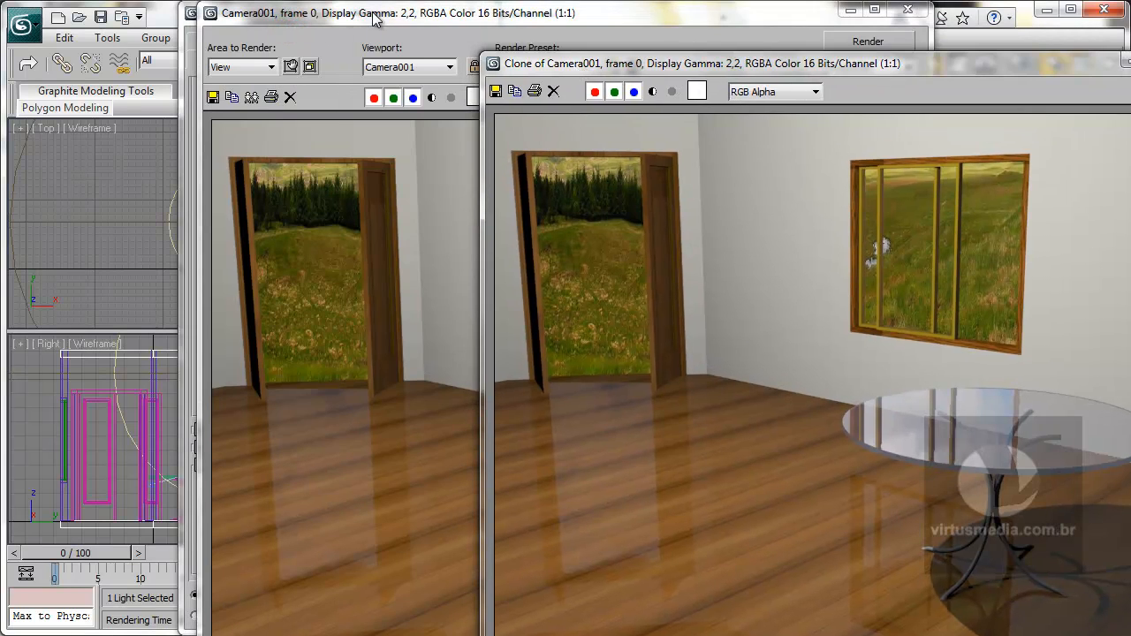
click(325, 18)
drag(325, 19, 241, 18)
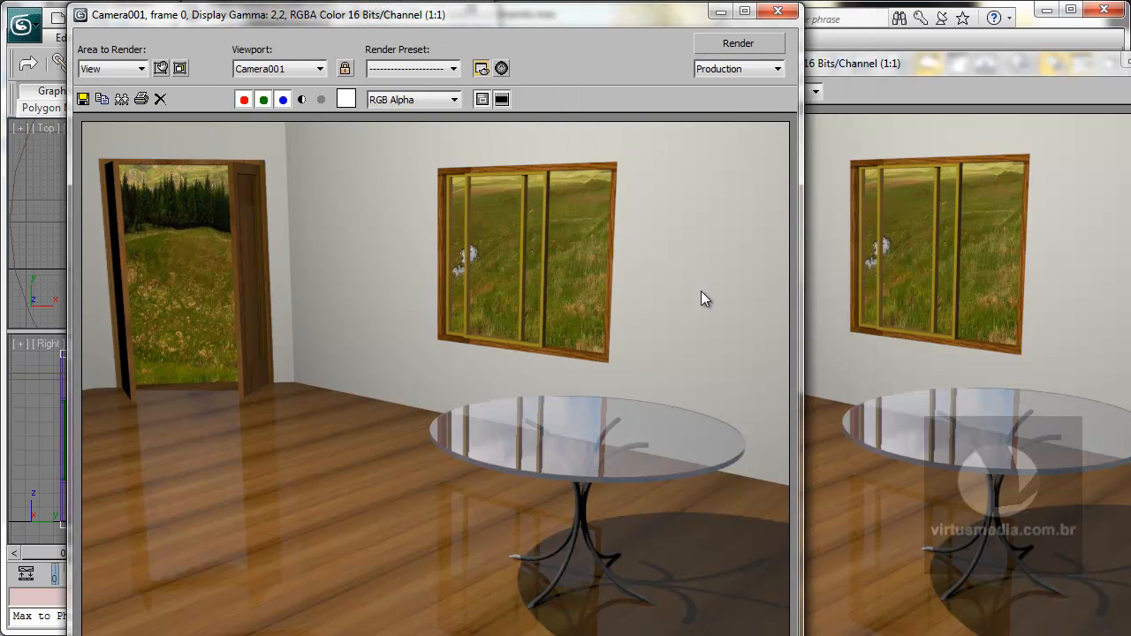
drag(497, 15, 446, 28)
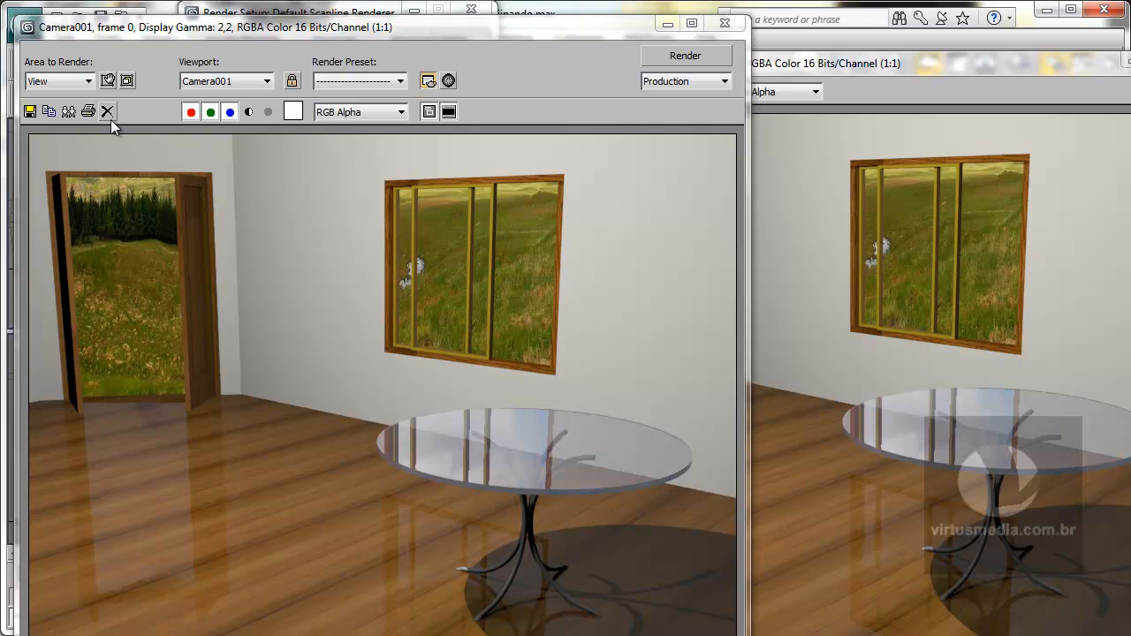
Step: Turn off the red, green and blue channels of the original render one by one, and view the green channel alone
click(191, 113)
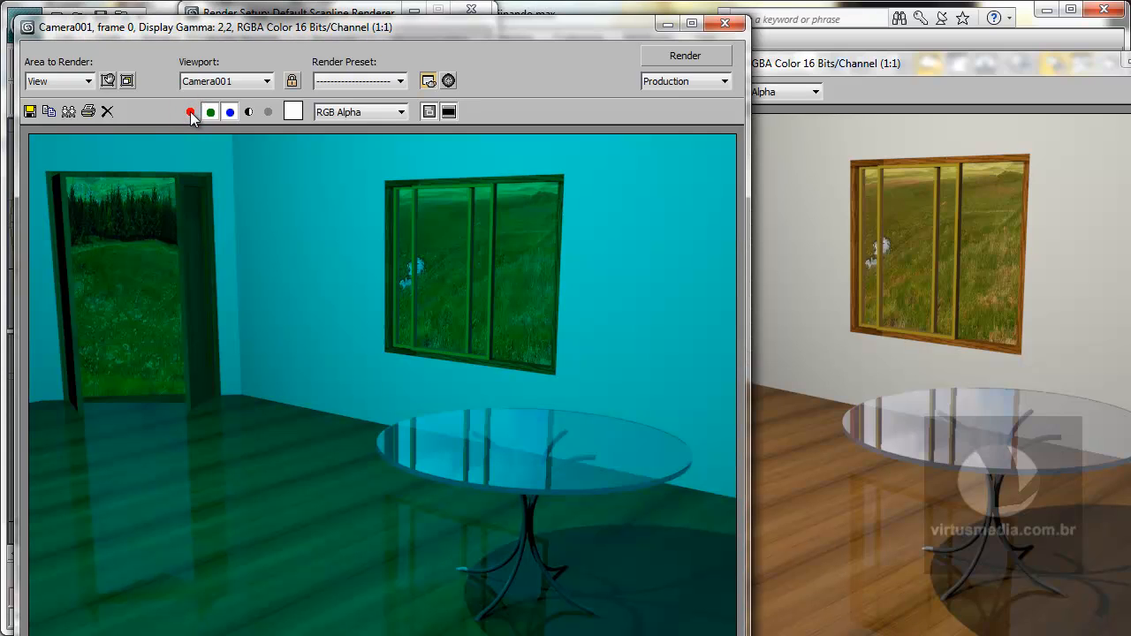
click(210, 113)
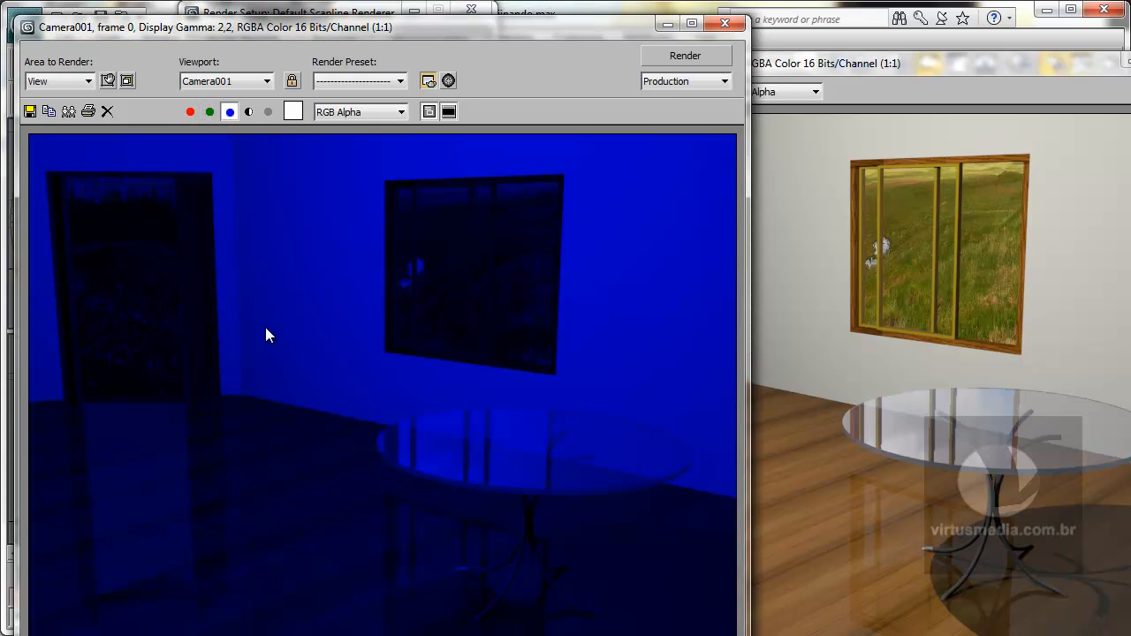
click(230, 112)
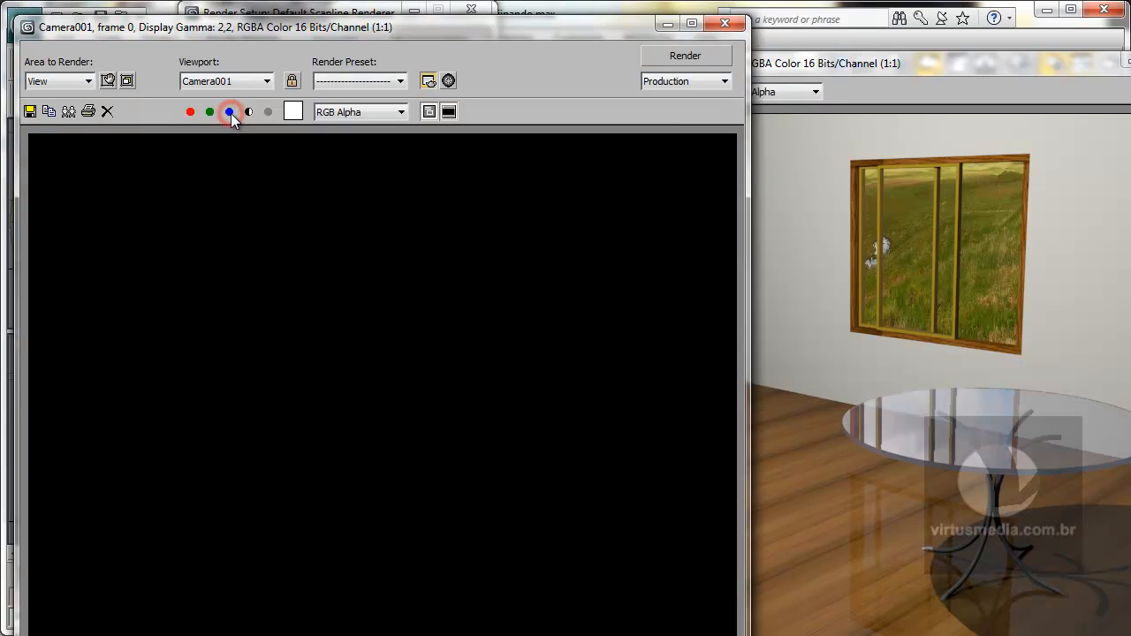
click(229, 112)
click(230, 112)
click(210, 112)
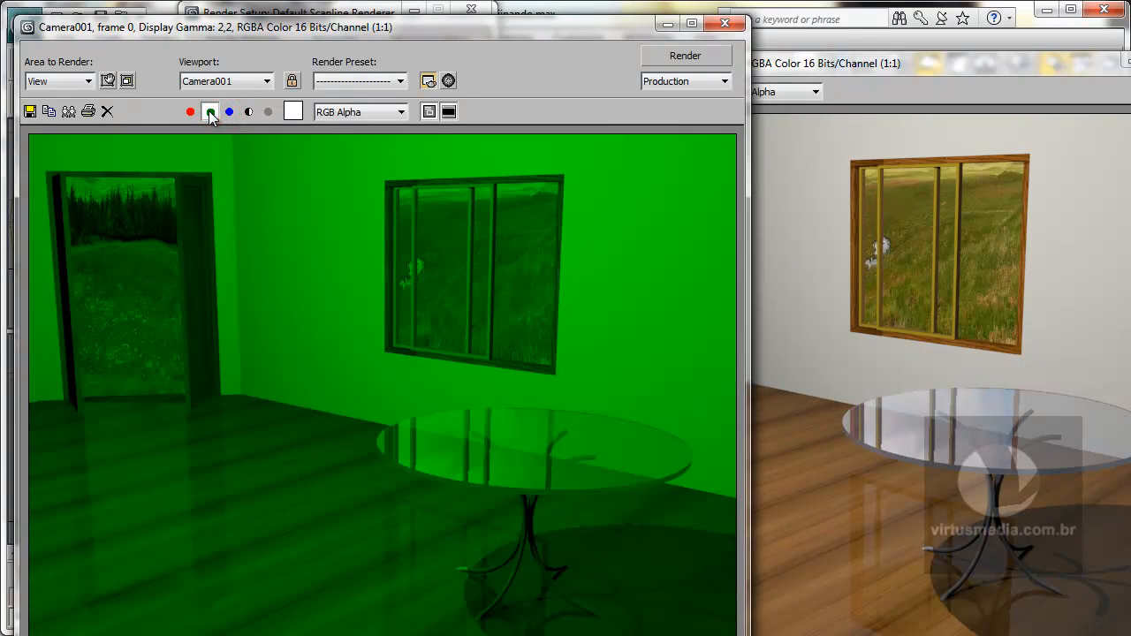
Step: View the render's alpha channel and its red channel alone, and restore the full red, green and blue display
click(249, 112)
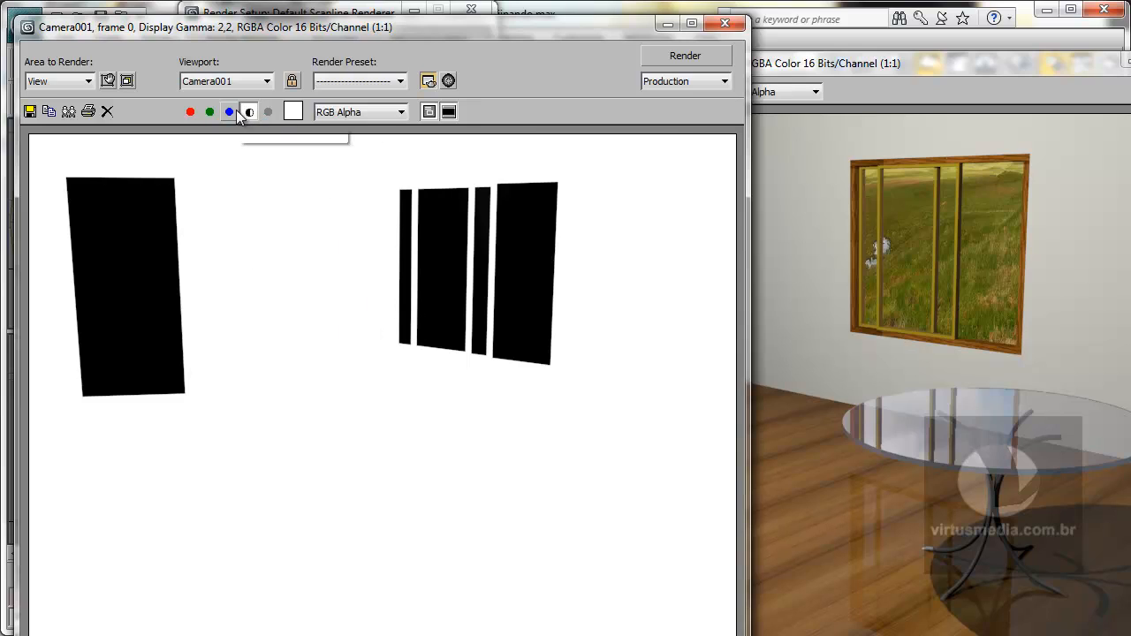
click(190, 113)
click(210, 113)
click(229, 112)
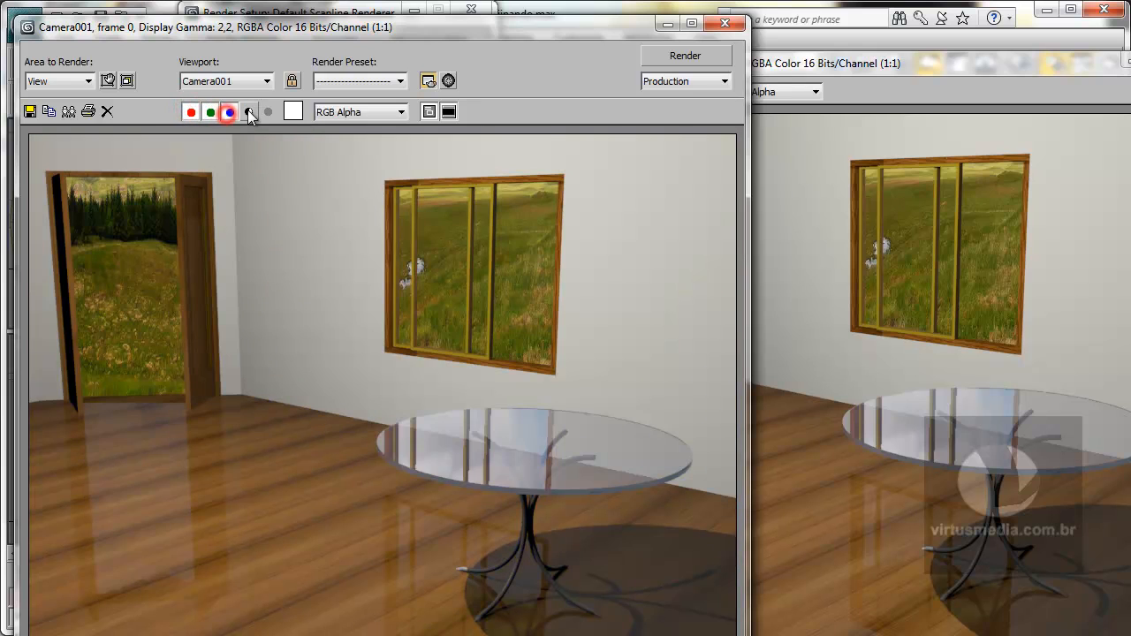
click(248, 113)
click(190, 112)
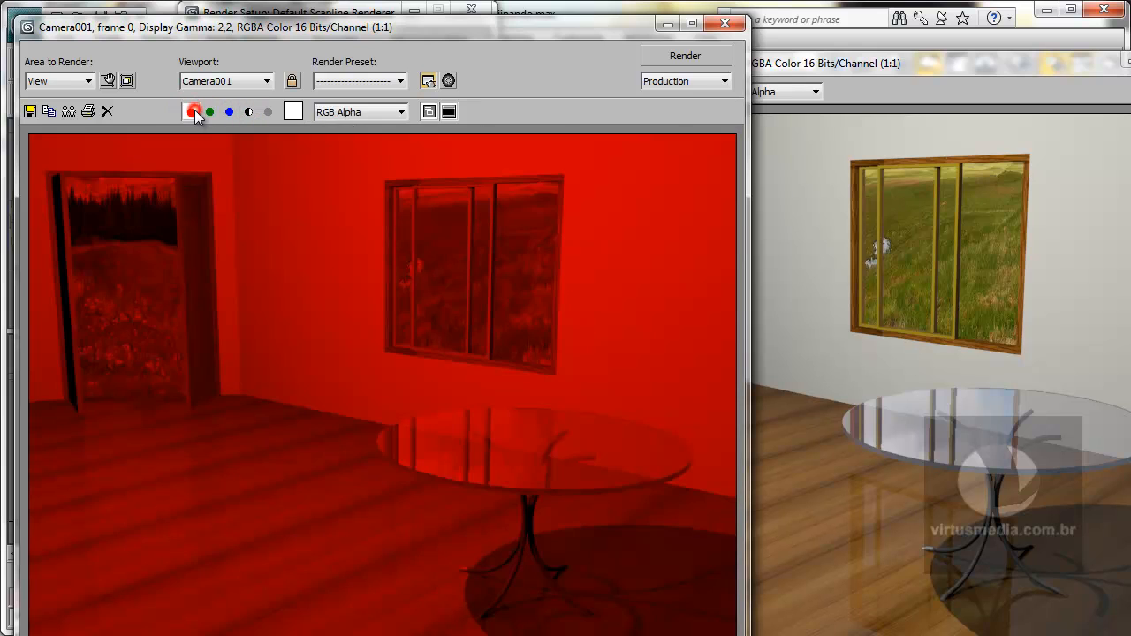
click(209, 113)
click(229, 112)
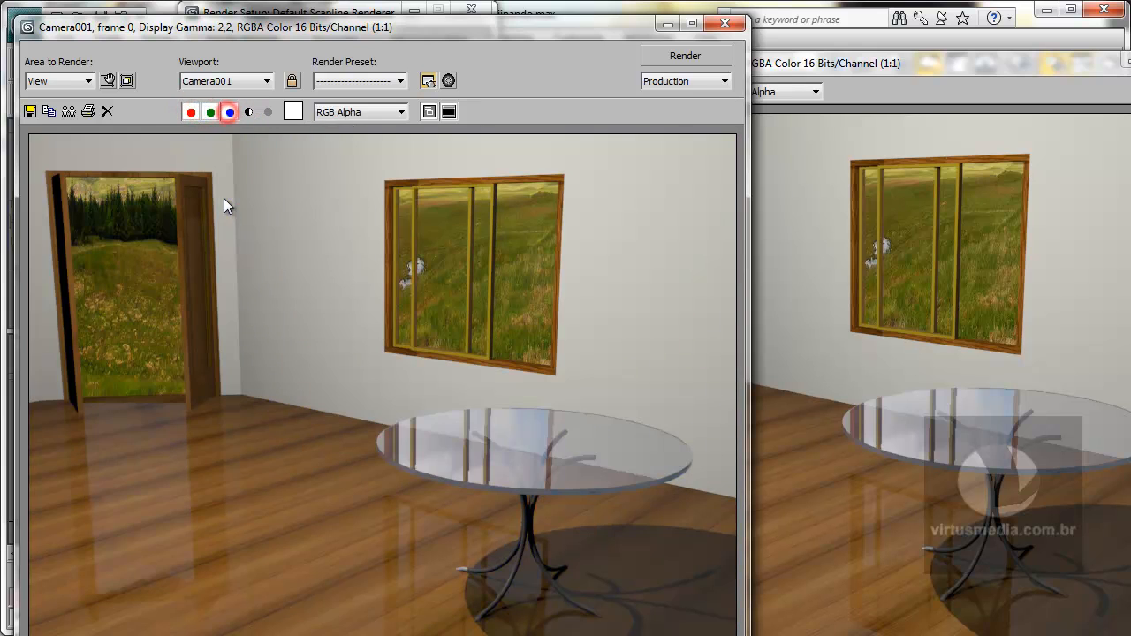
Step: Set the area to render to Blowup and place the blowup frame over the window's lower edge and the tabletop in the Camera001 view
click(91, 80)
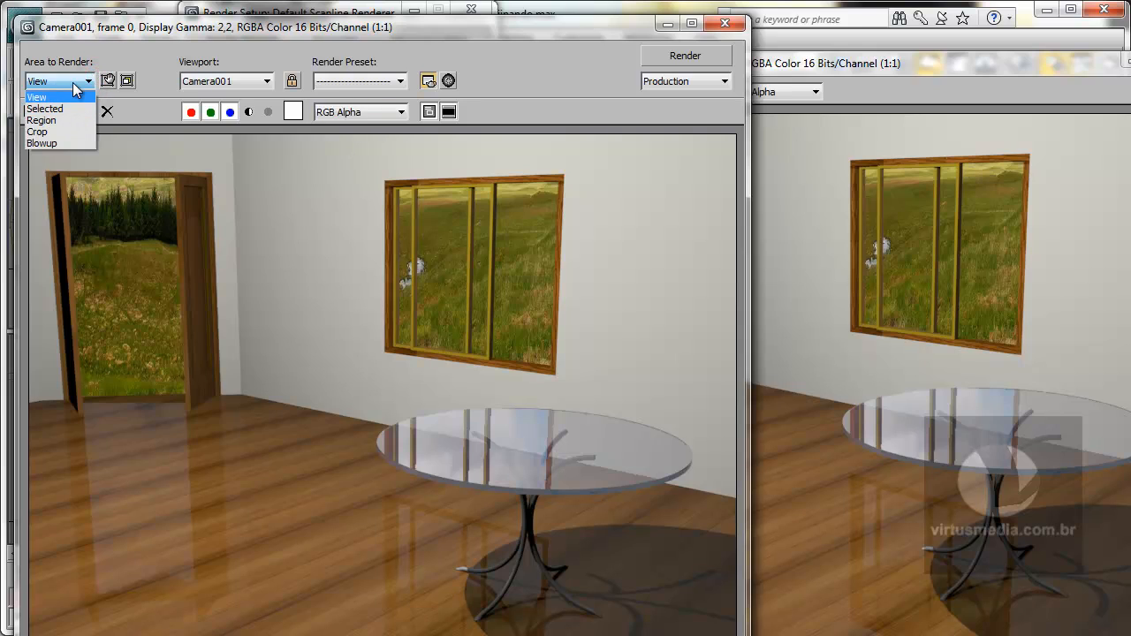
click(48, 143)
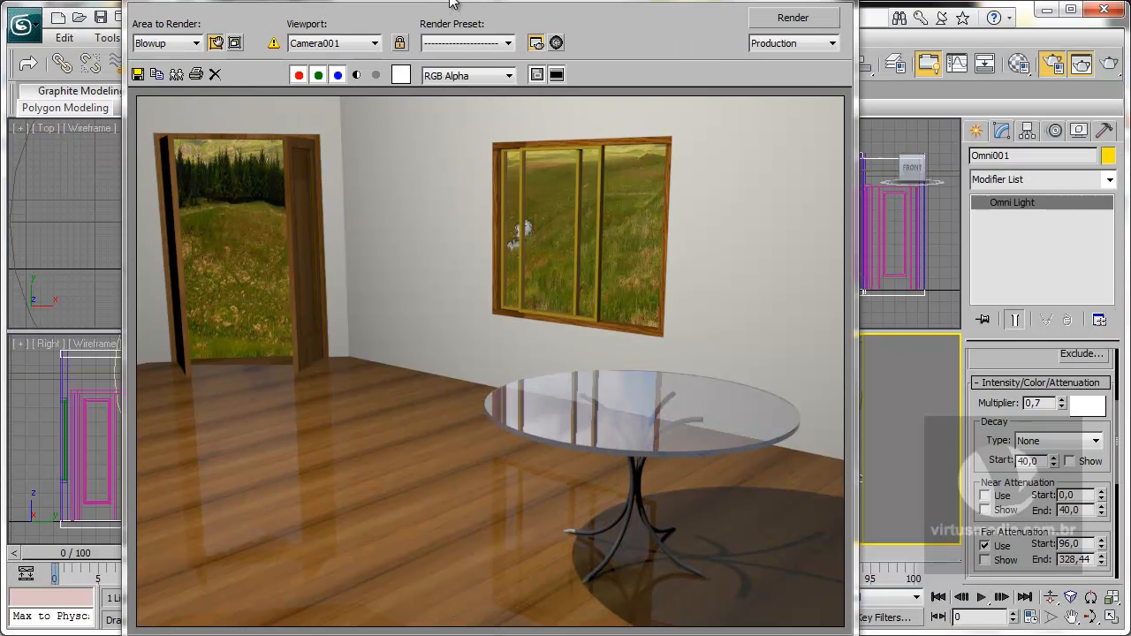
drag(450, 2, 281, 2)
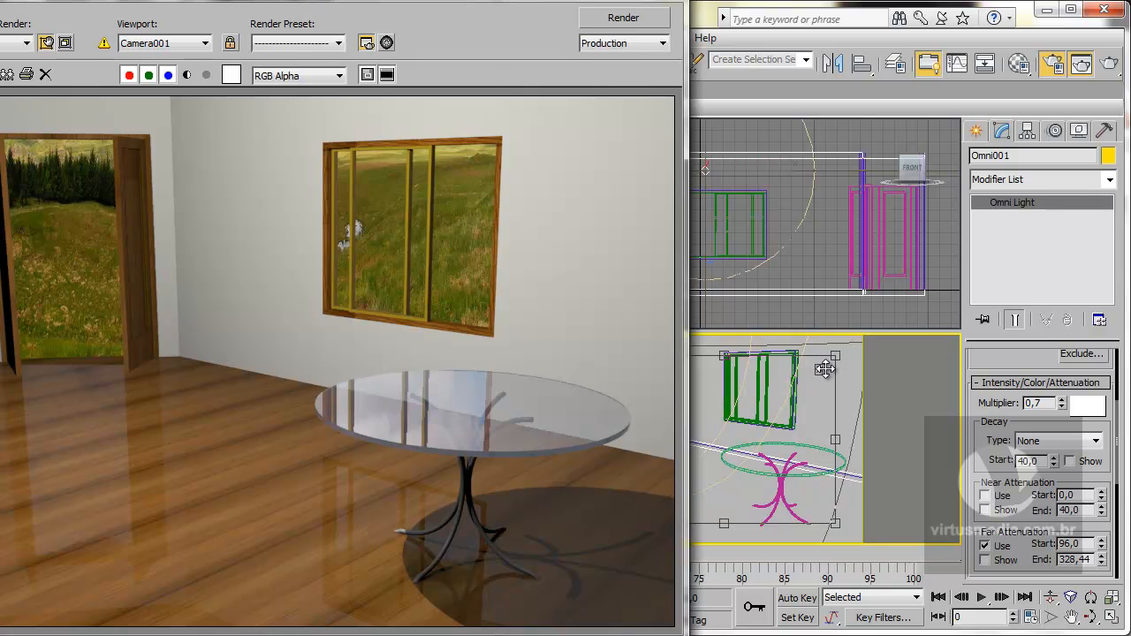
drag(824, 369, 804, 385)
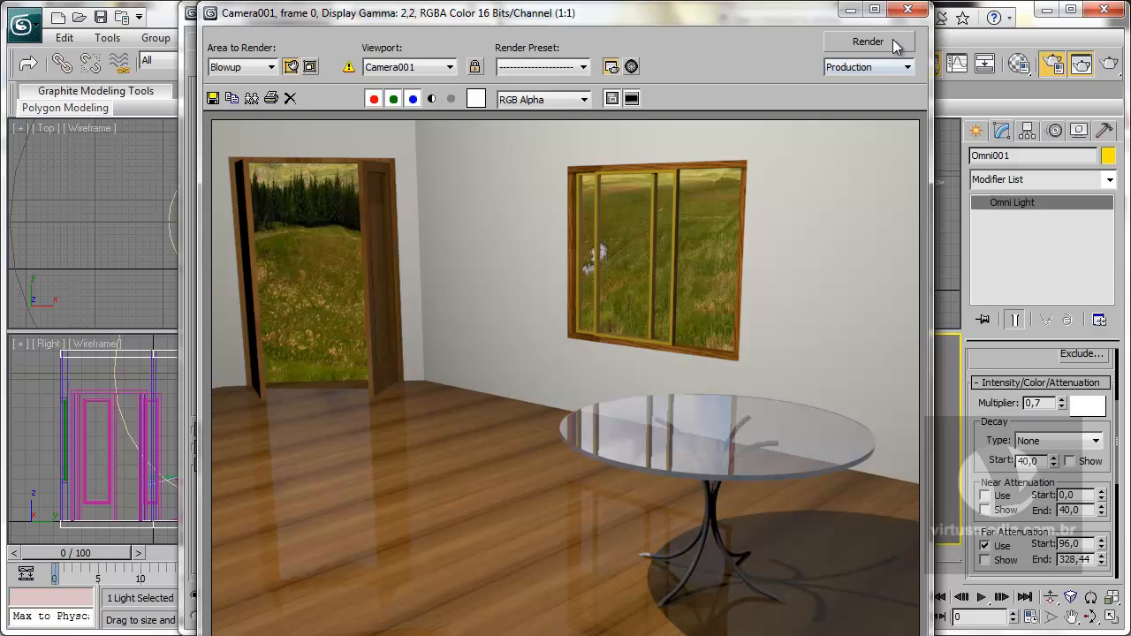
click(907, 10)
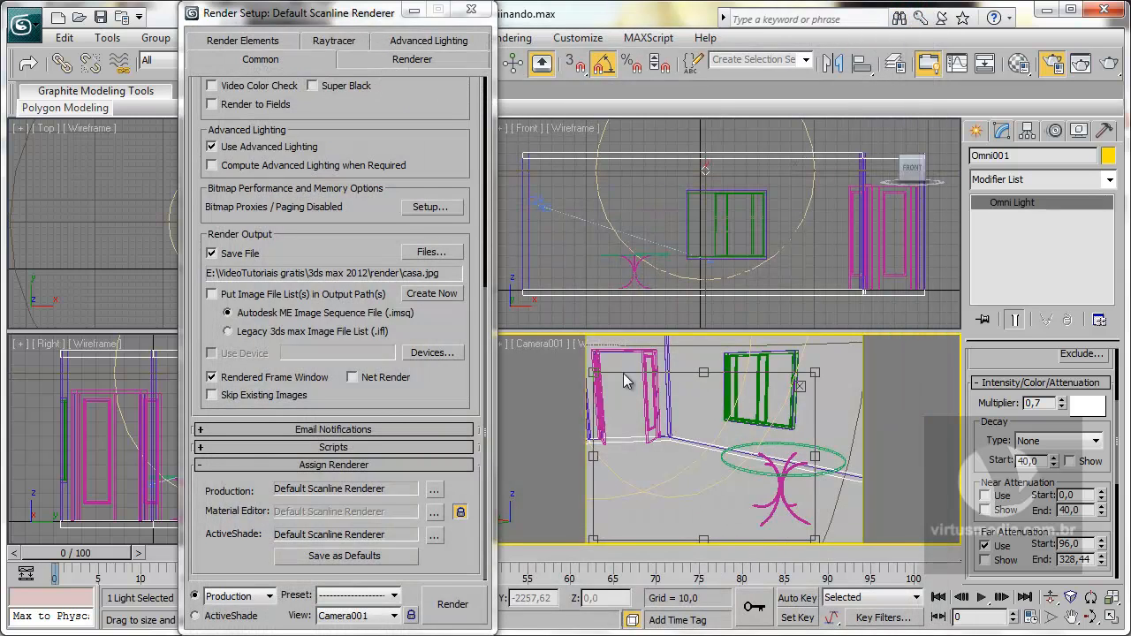
drag(600, 380, 747, 440)
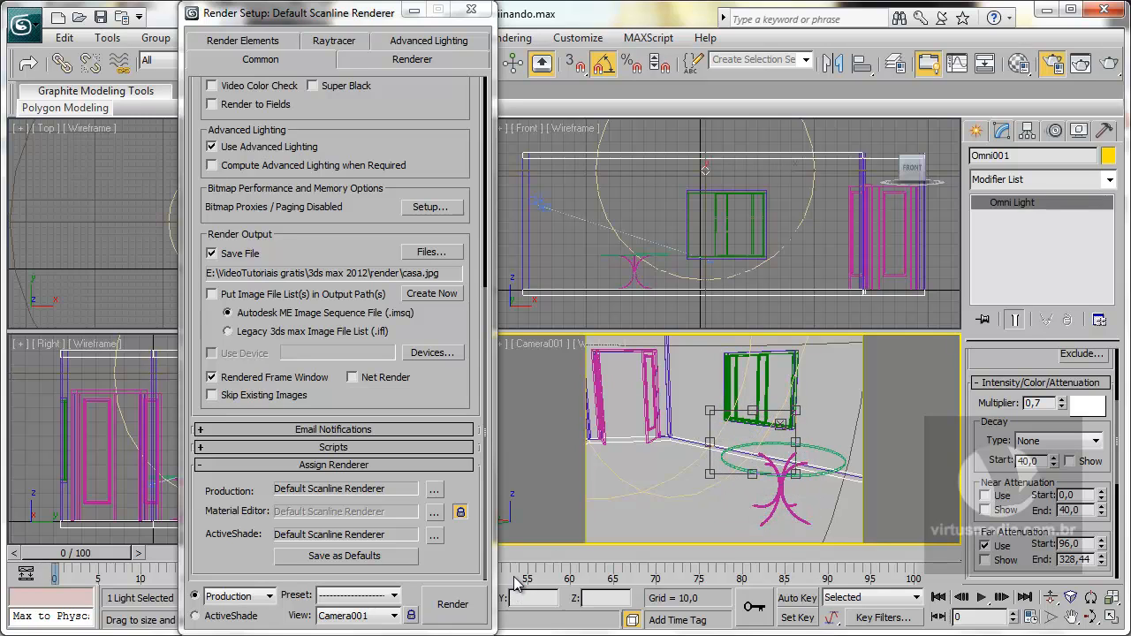
Step: Decline overwriting casa.jpg, turn off saving the render to a file, and render the blowup area
click(452, 608)
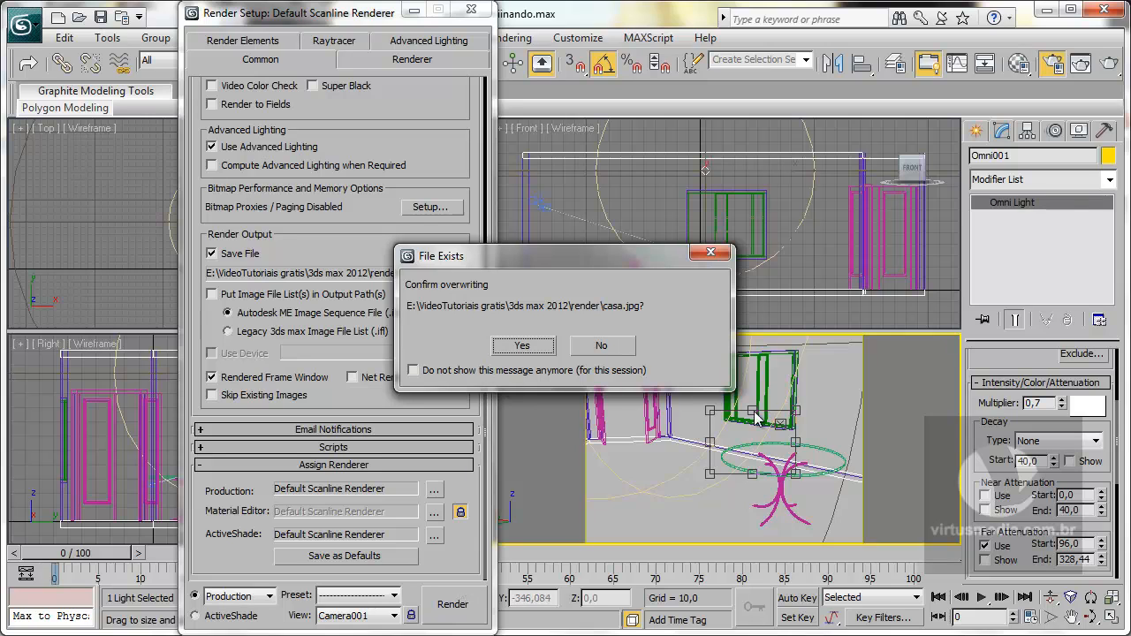
click(610, 345)
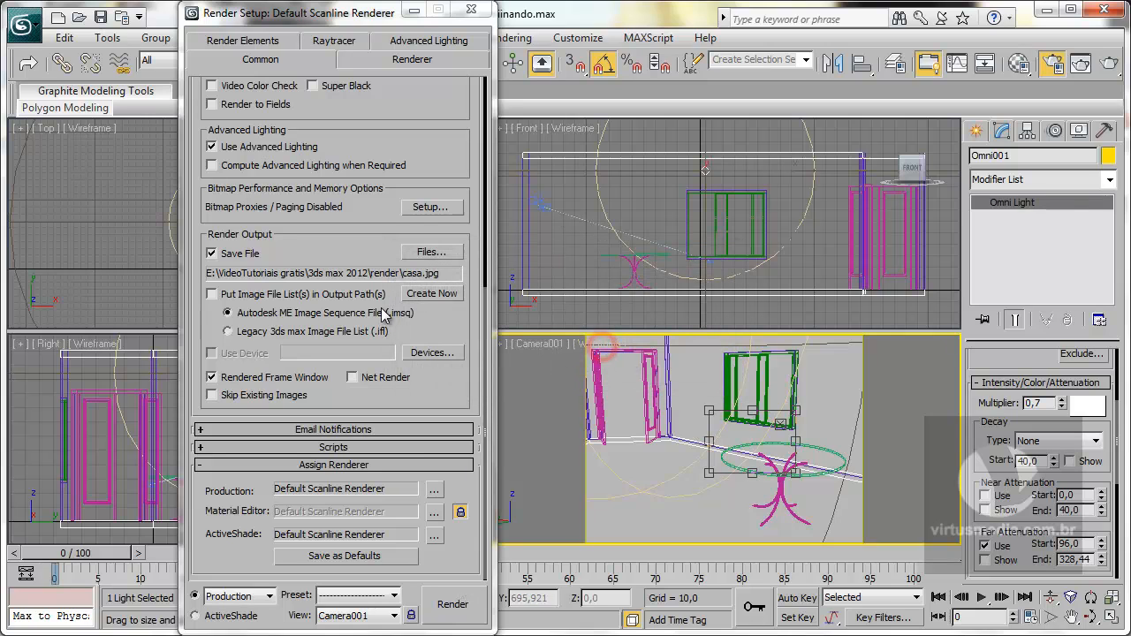
click(212, 253)
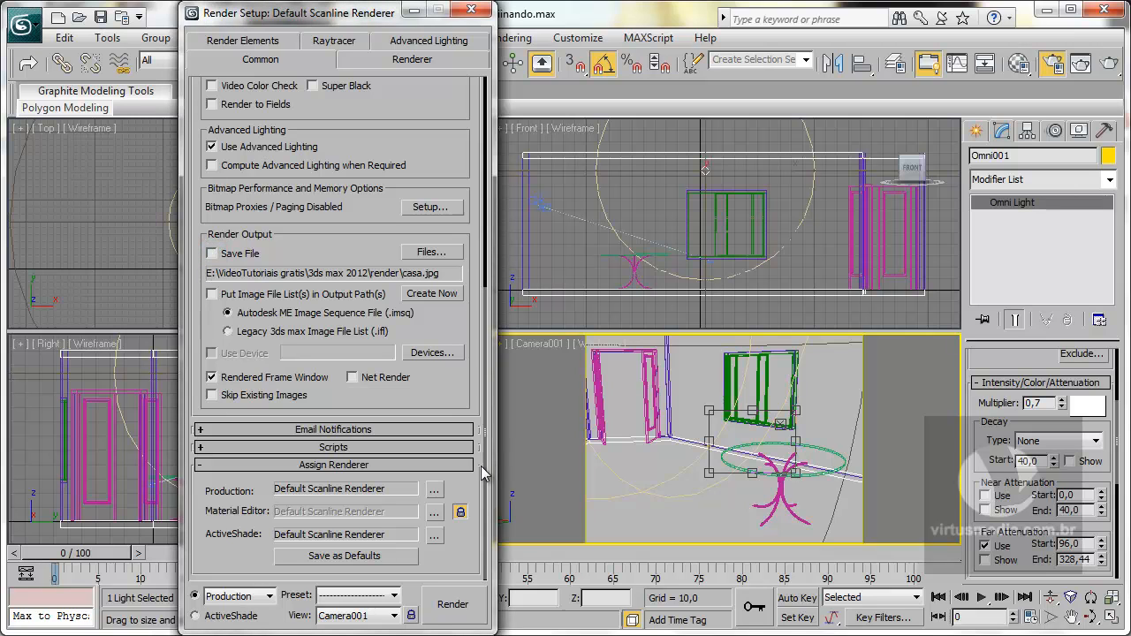
click(452, 607)
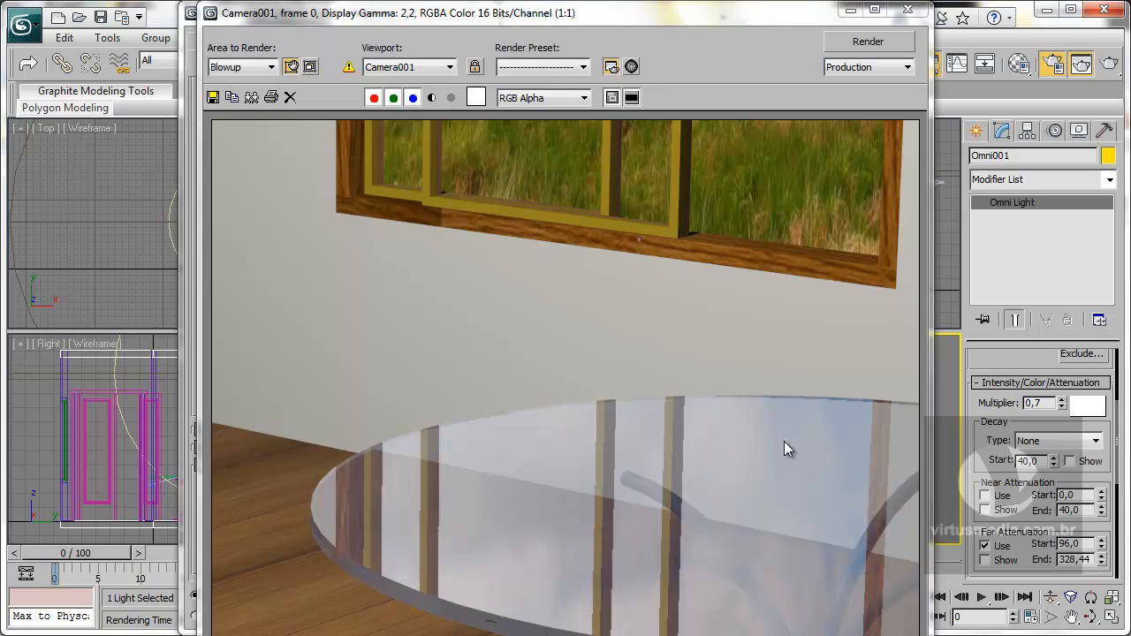
Step: Set the area to render back to View and render the Top viewport
click(250, 67)
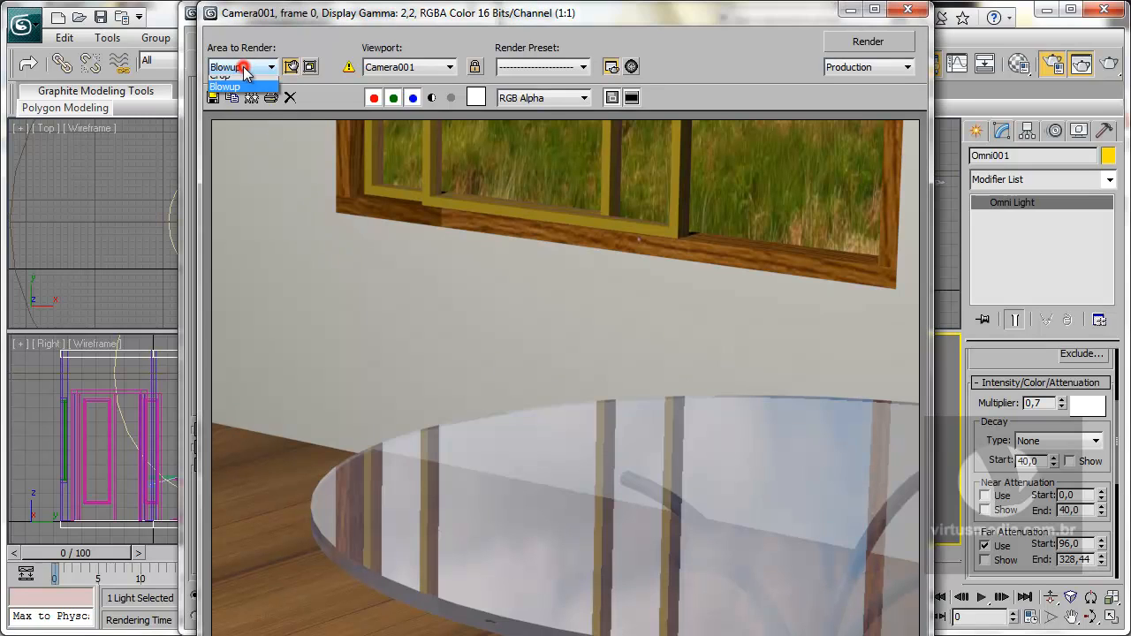
click(227, 82)
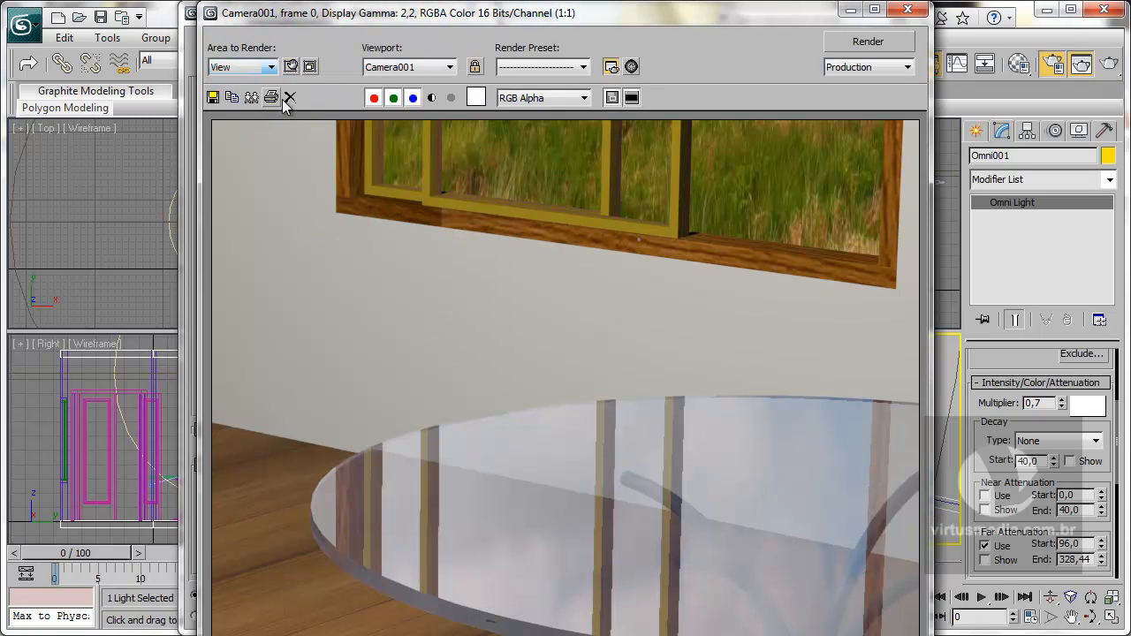
click(409, 69)
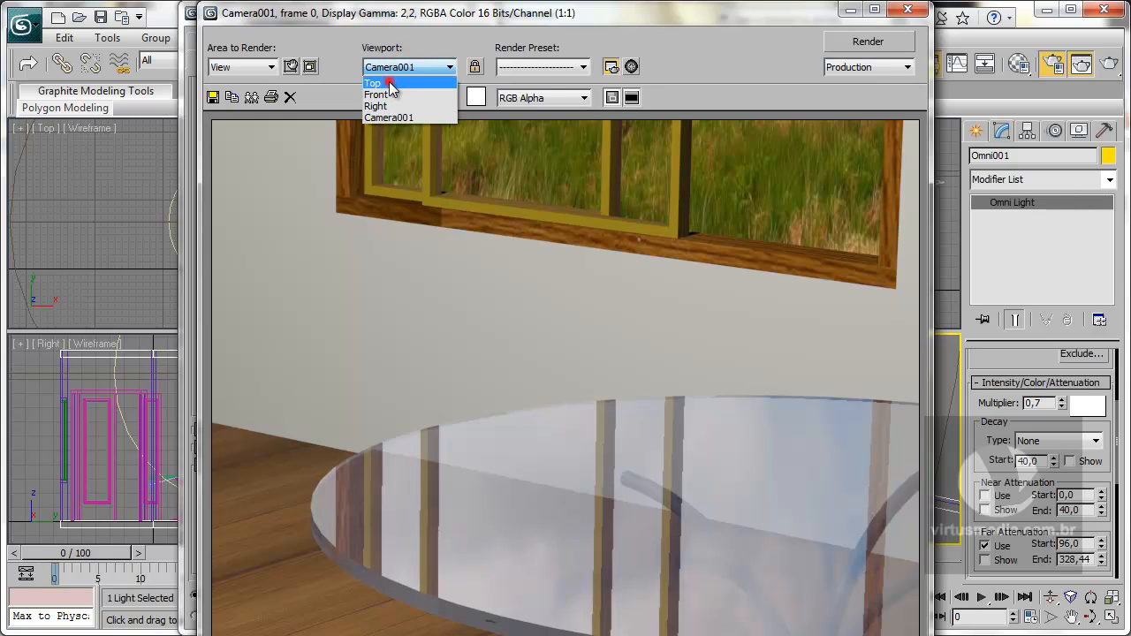
click(390, 84)
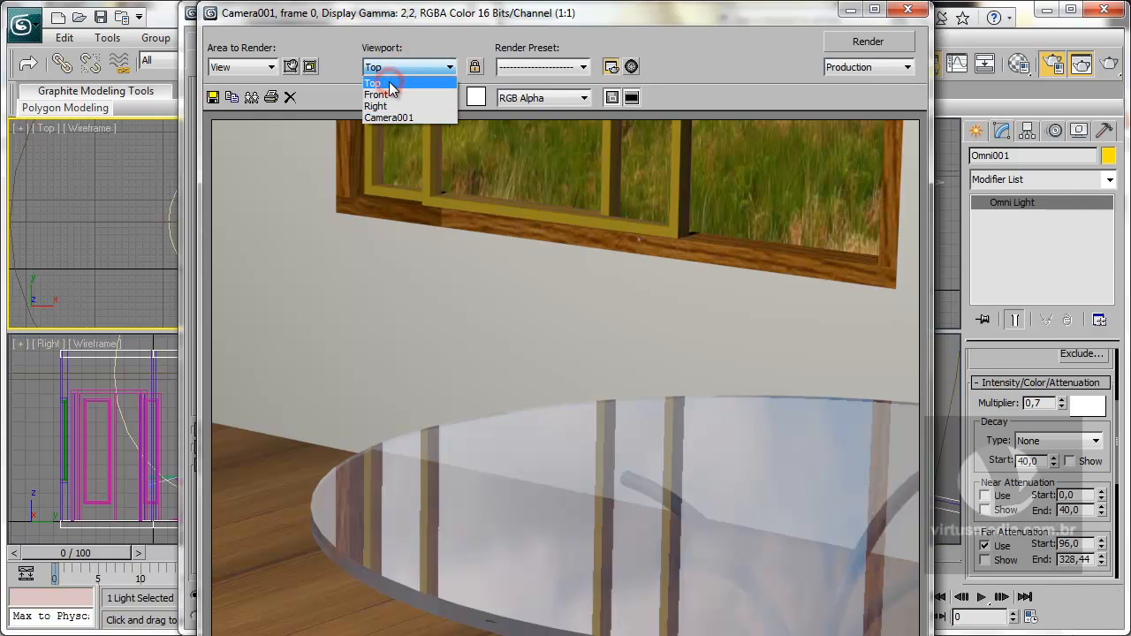
click(856, 42)
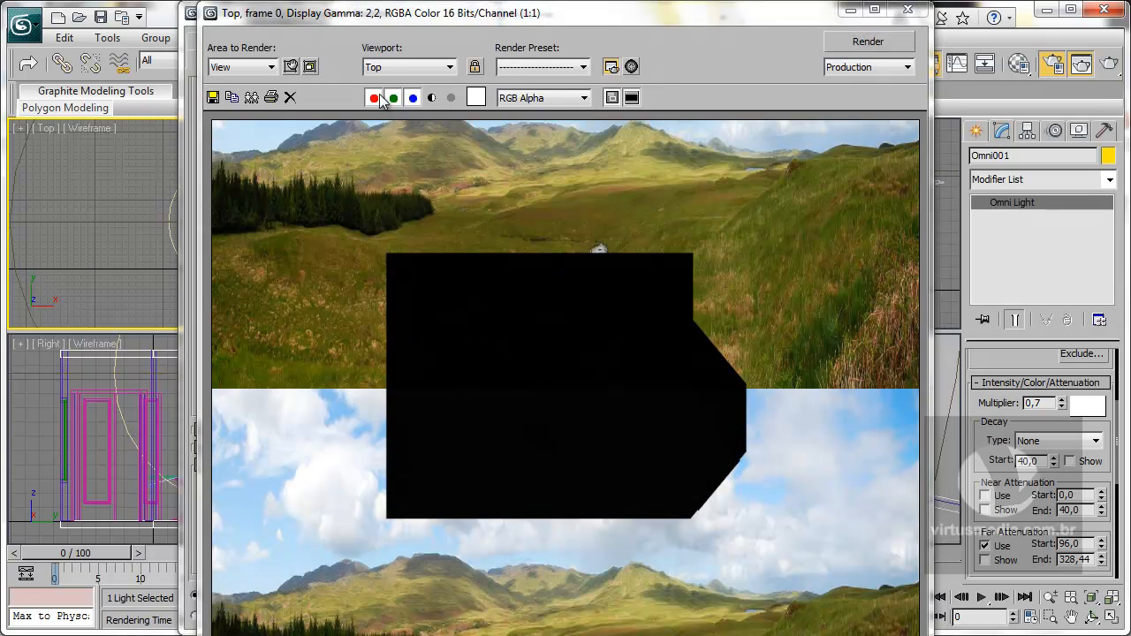
Step: Set the viewport to render back to Camera001 and close the rendered frame and Render Setup windows
click(392, 69)
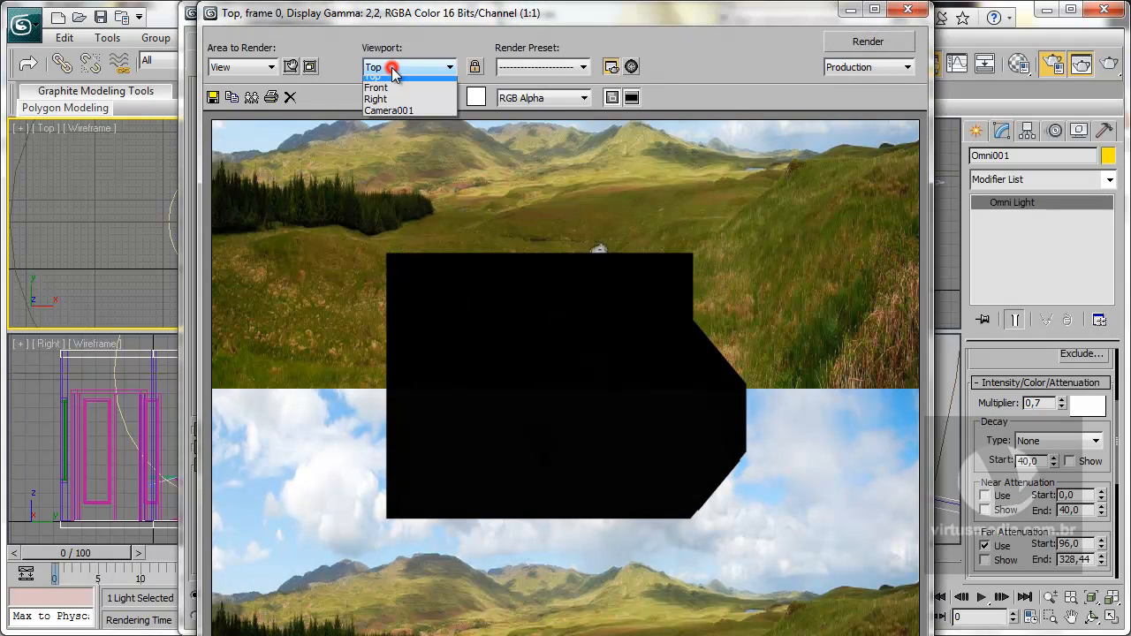
click(400, 118)
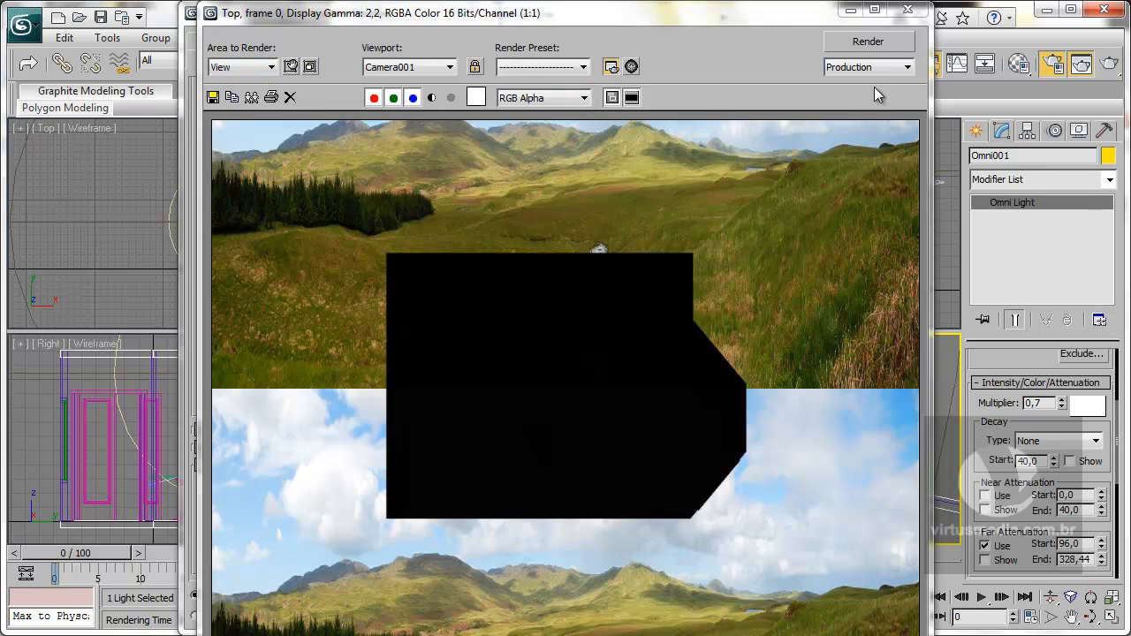
click(908, 9)
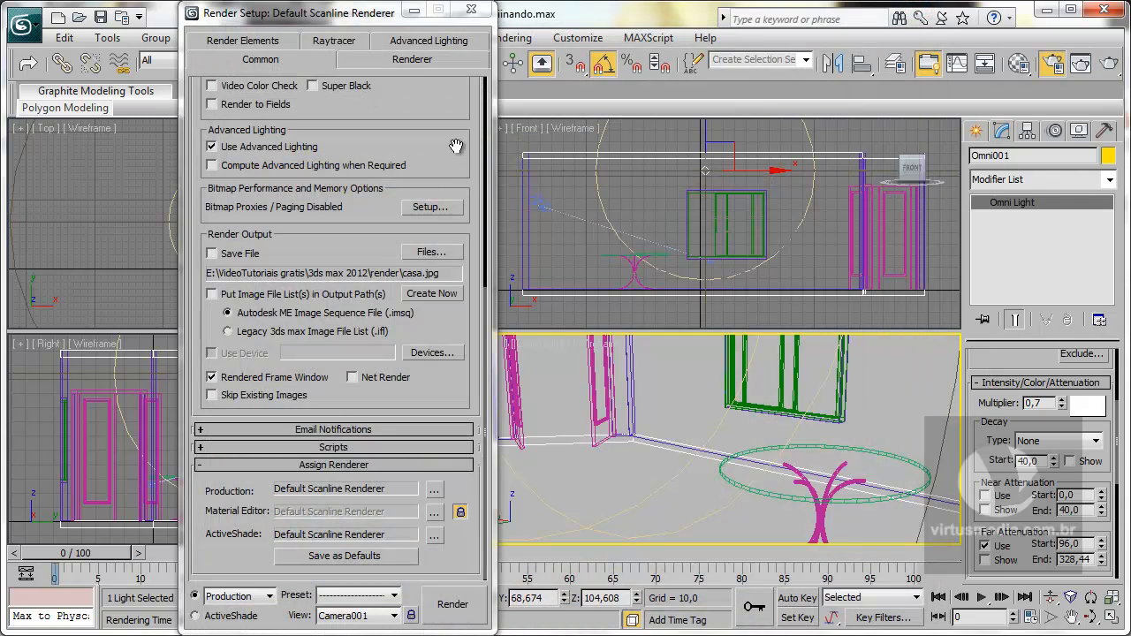
scroll(456, 146, up, 5)
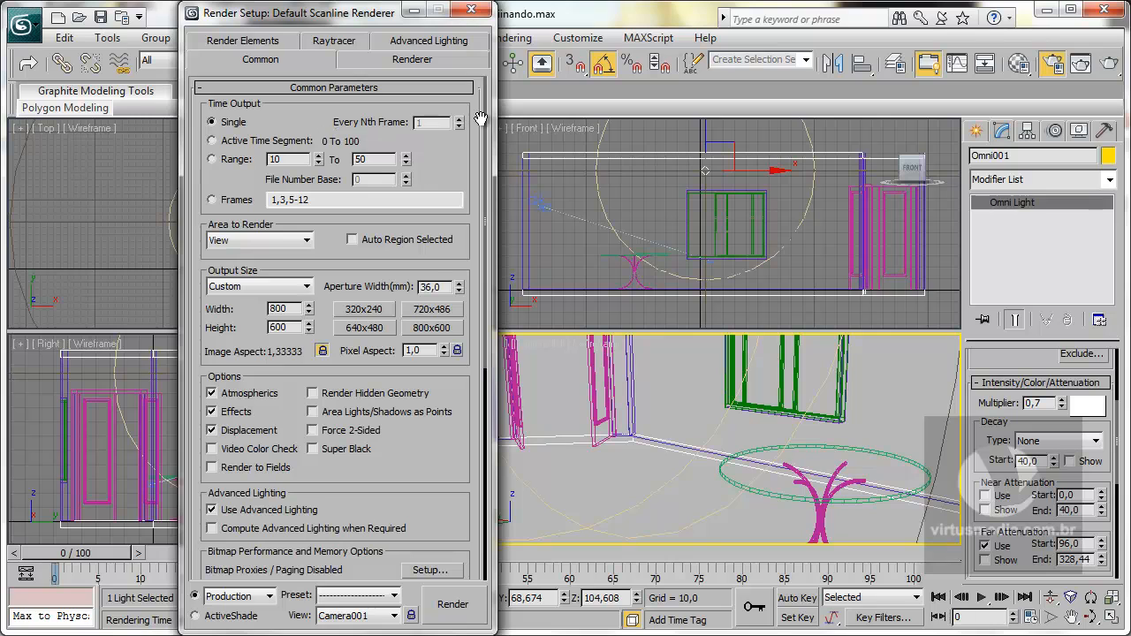
click(473, 12)
Step: Animate Camera001 with Auto Key by moving it at frame 100 to about X 96, Y 156 in the Top view
click(325, 267)
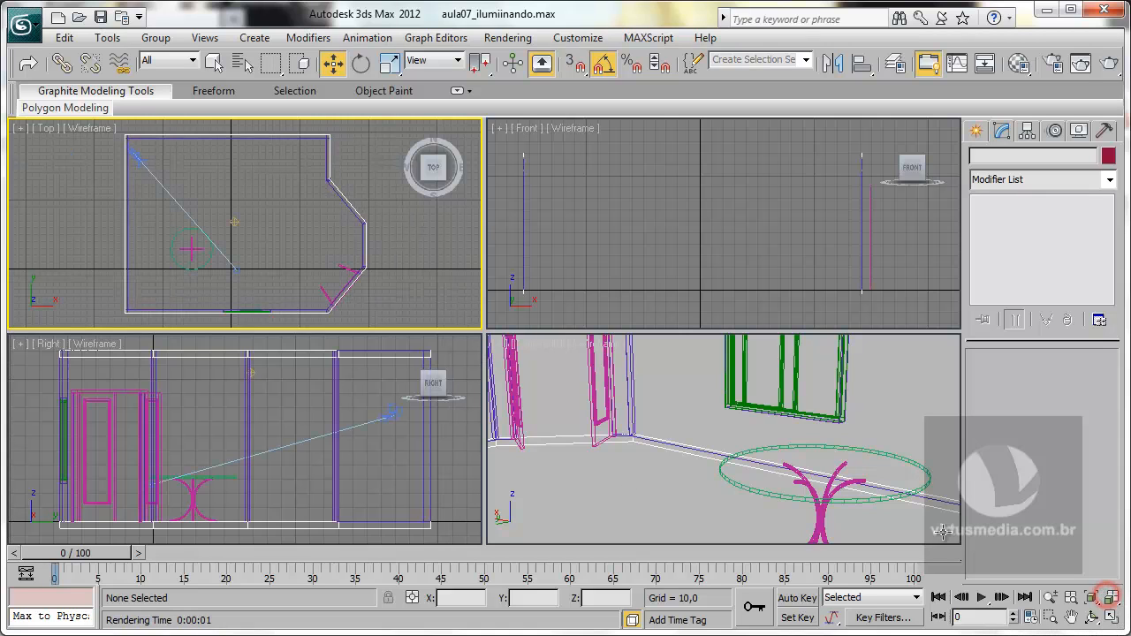
click(394, 417)
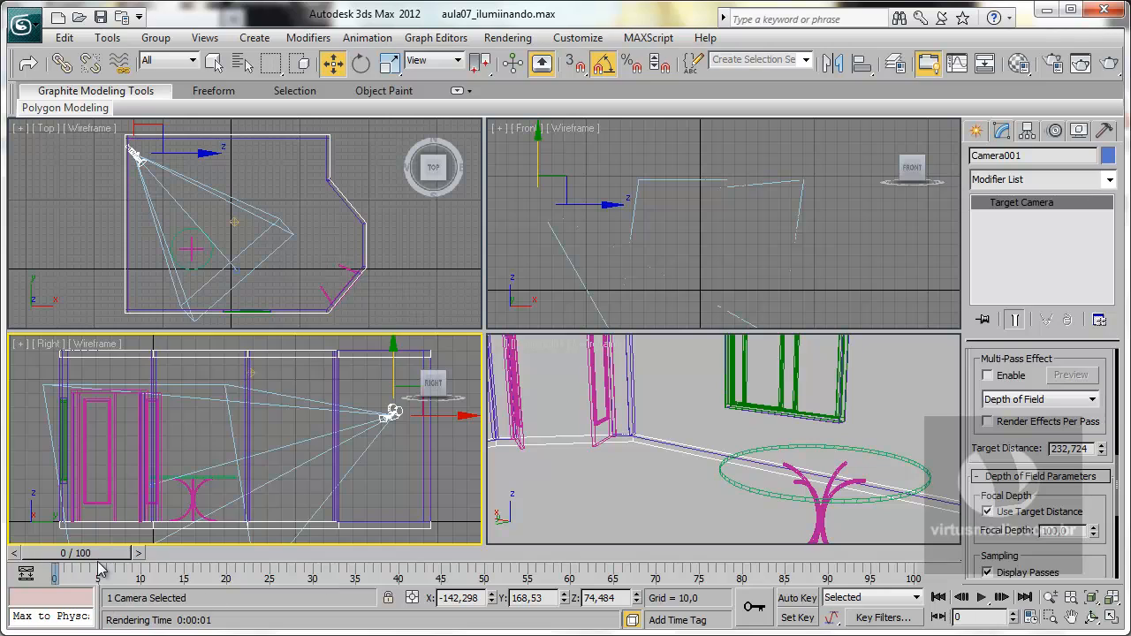
drag(96, 553, 942, 554)
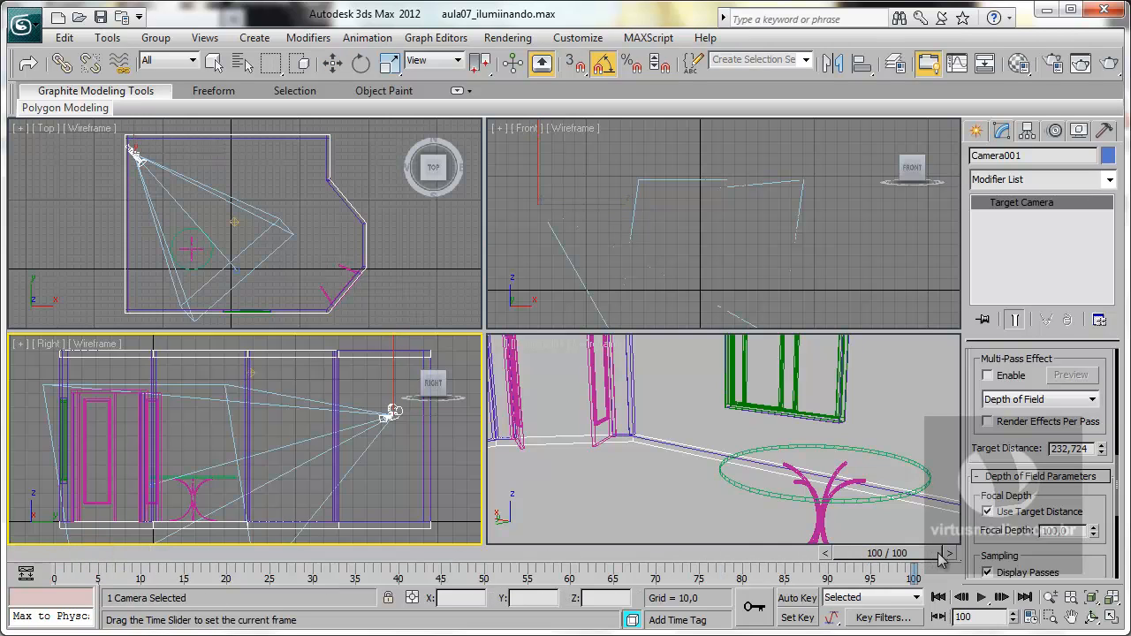
click(796, 599)
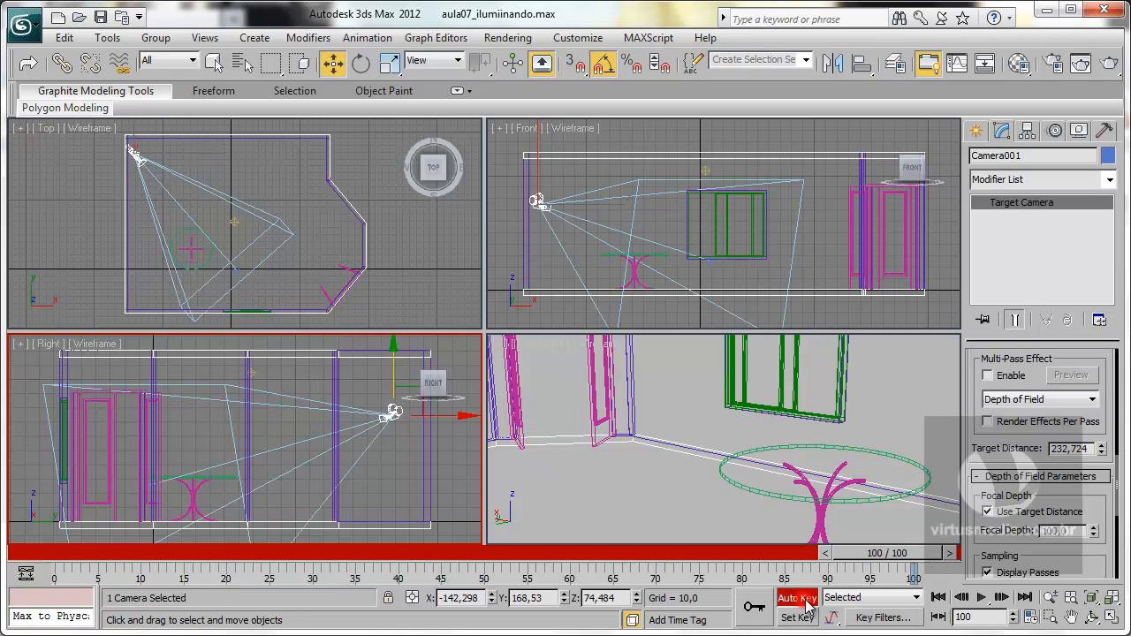
drag(135, 154, 322, 152)
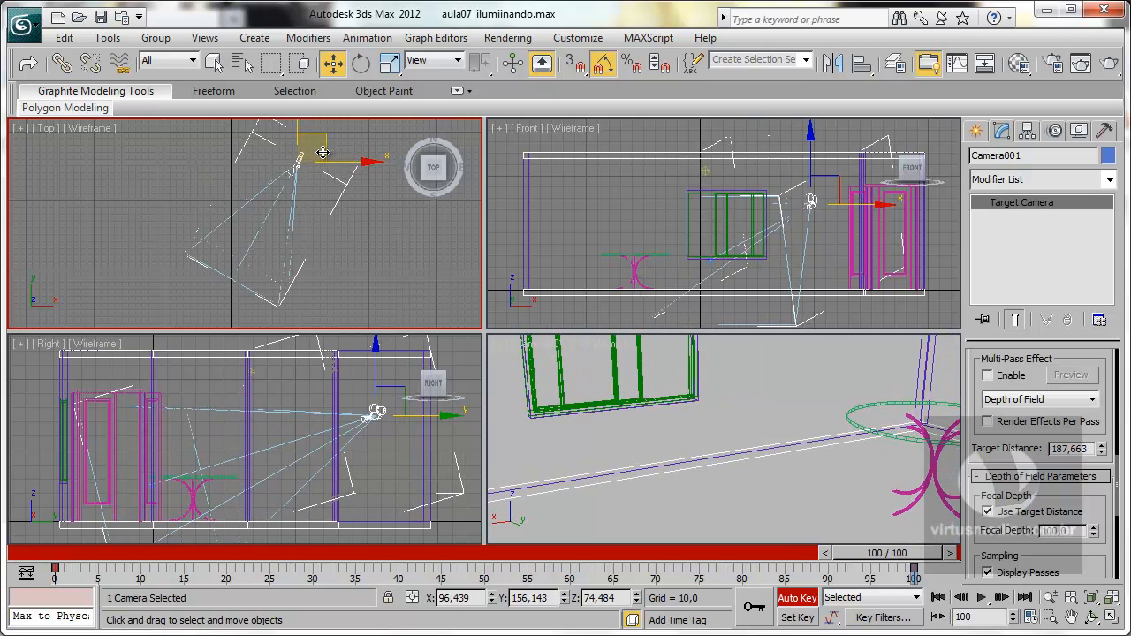
Step: Return the timeline to frame 1 and show safe frames in the Camera001 viewport
drag(923, 559, 116, 556)
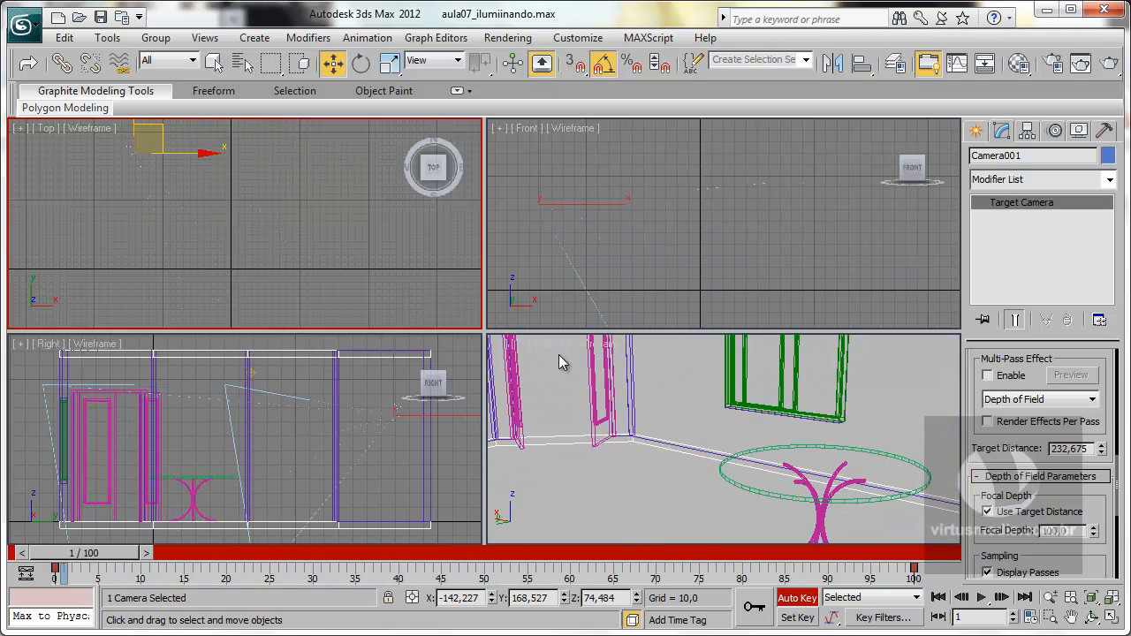
click(537, 351)
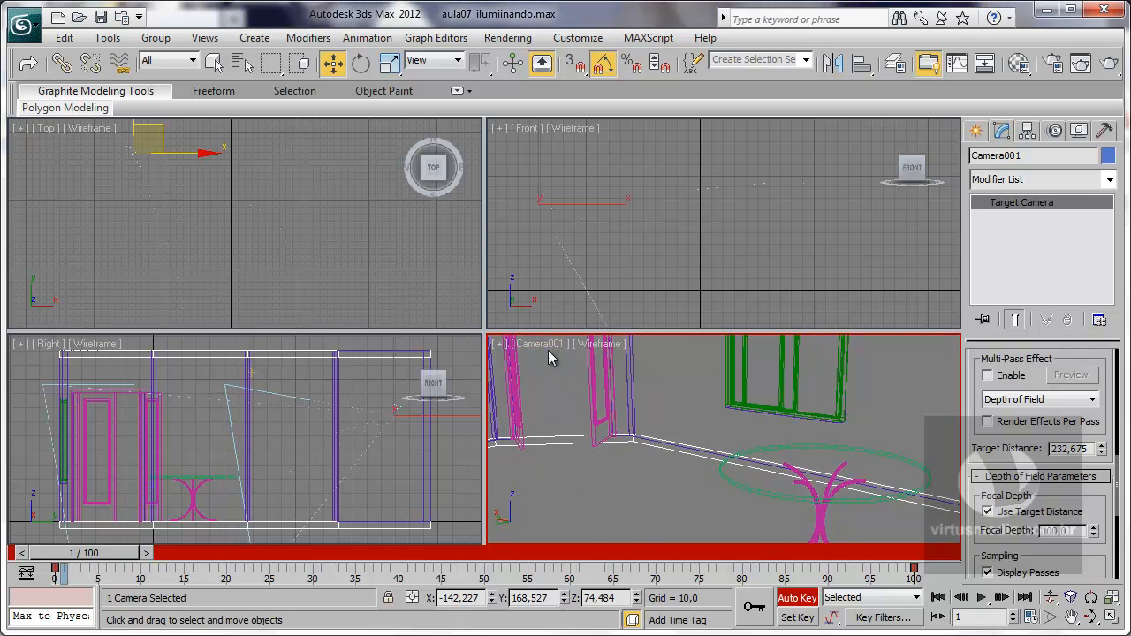
click(500, 345)
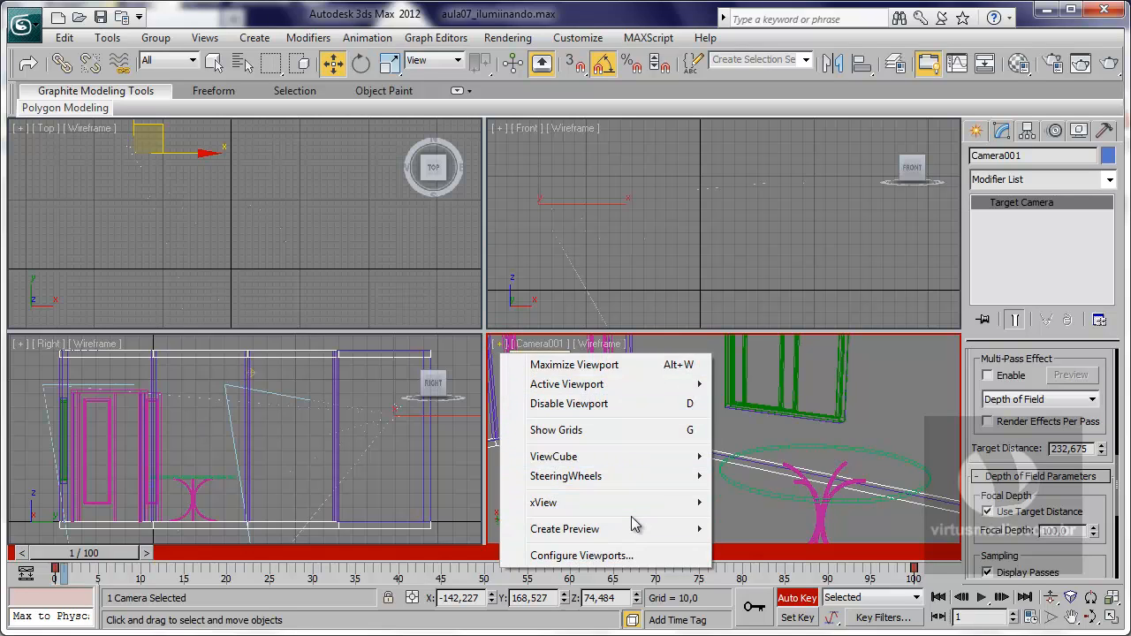
click(556, 346)
click(557, 347)
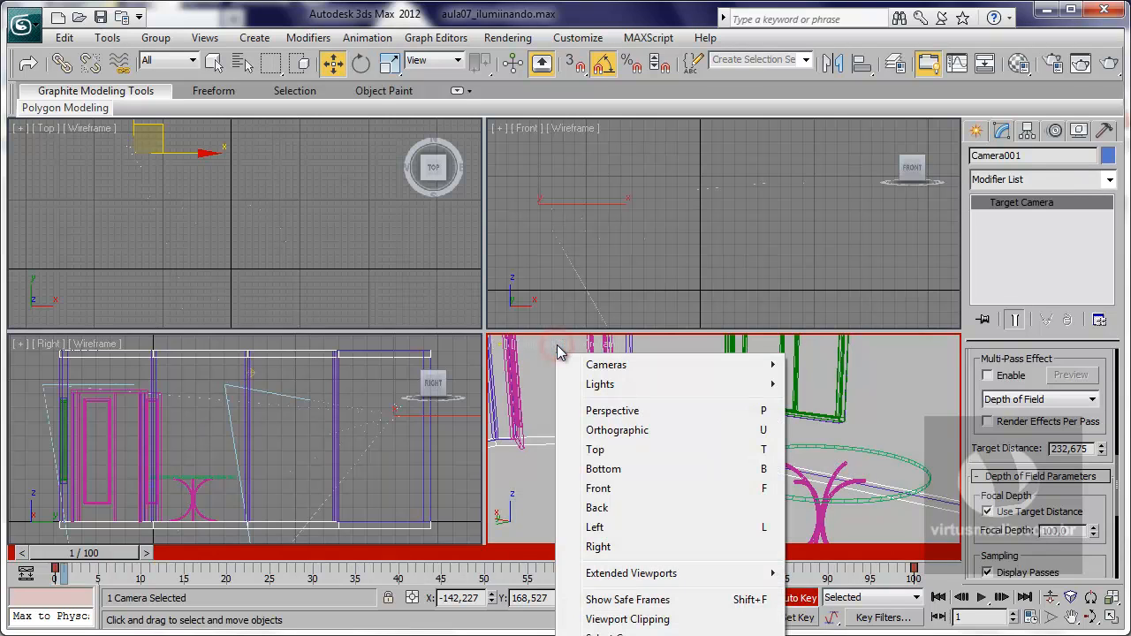
click(617, 601)
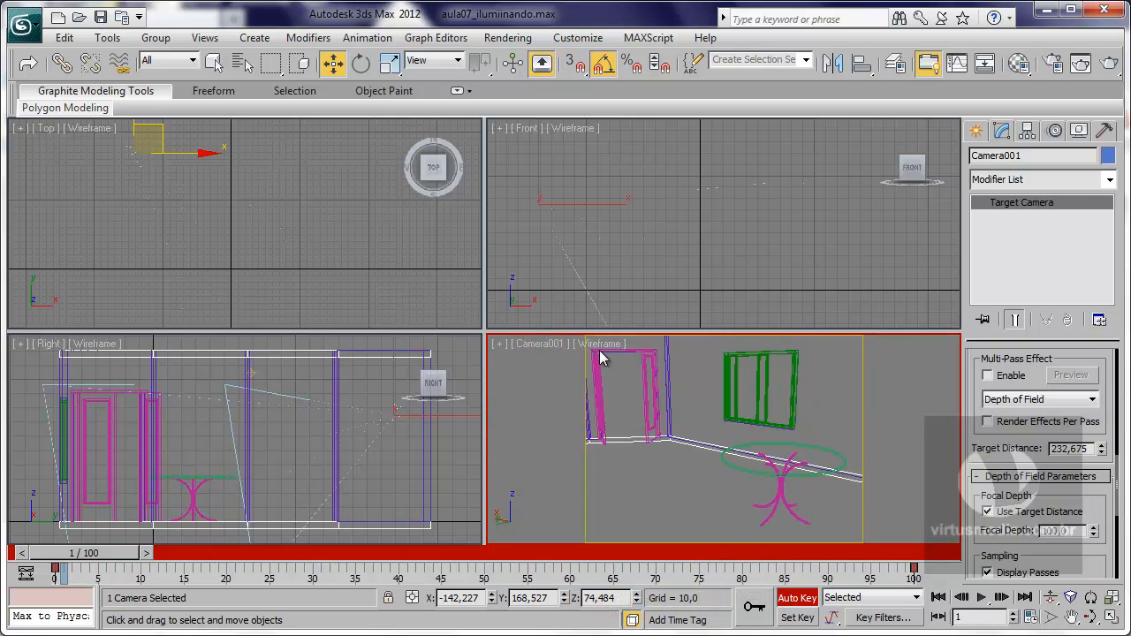
Step: Scrub the timeline to frame 100 to preview the camera move within the safe frame
right_click(305, 210)
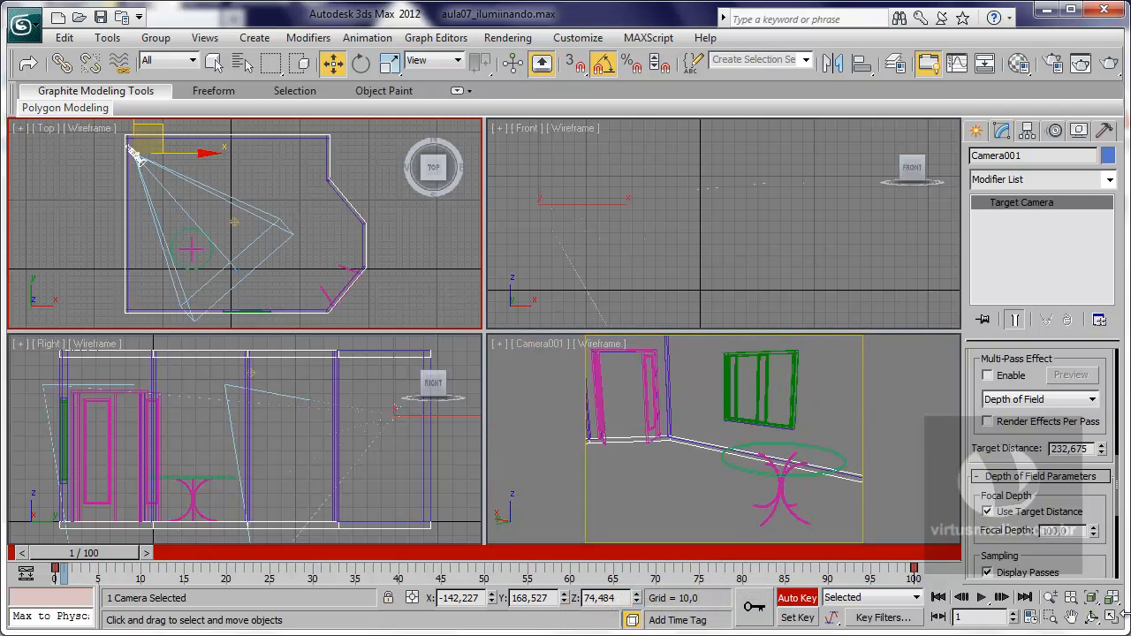
click(1112, 597)
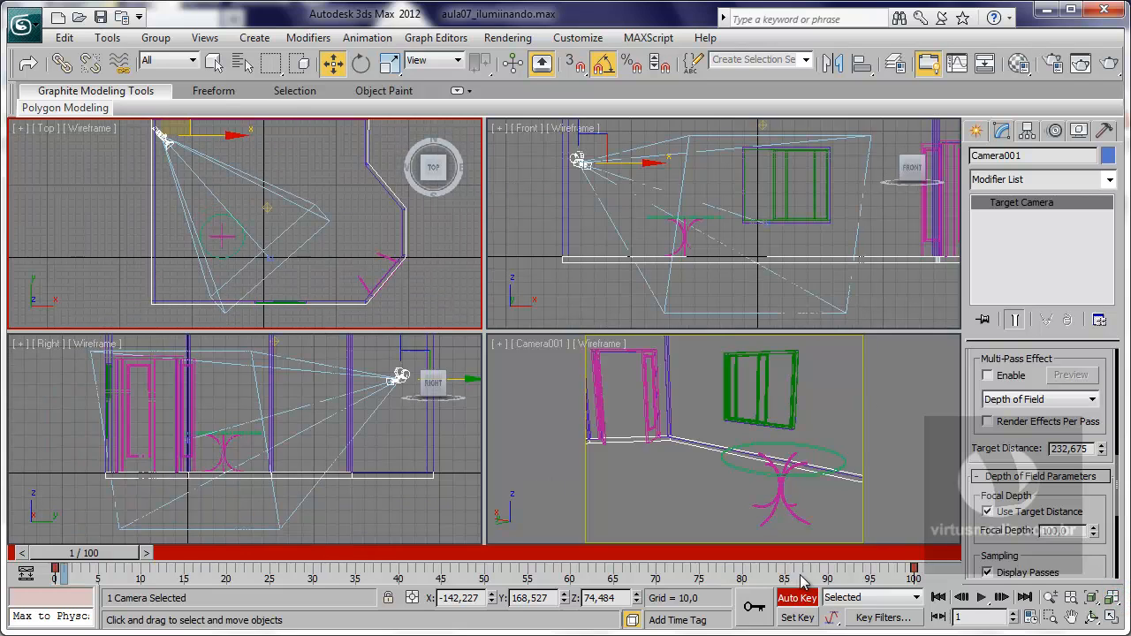
drag(82, 555, 890, 558)
key(w)
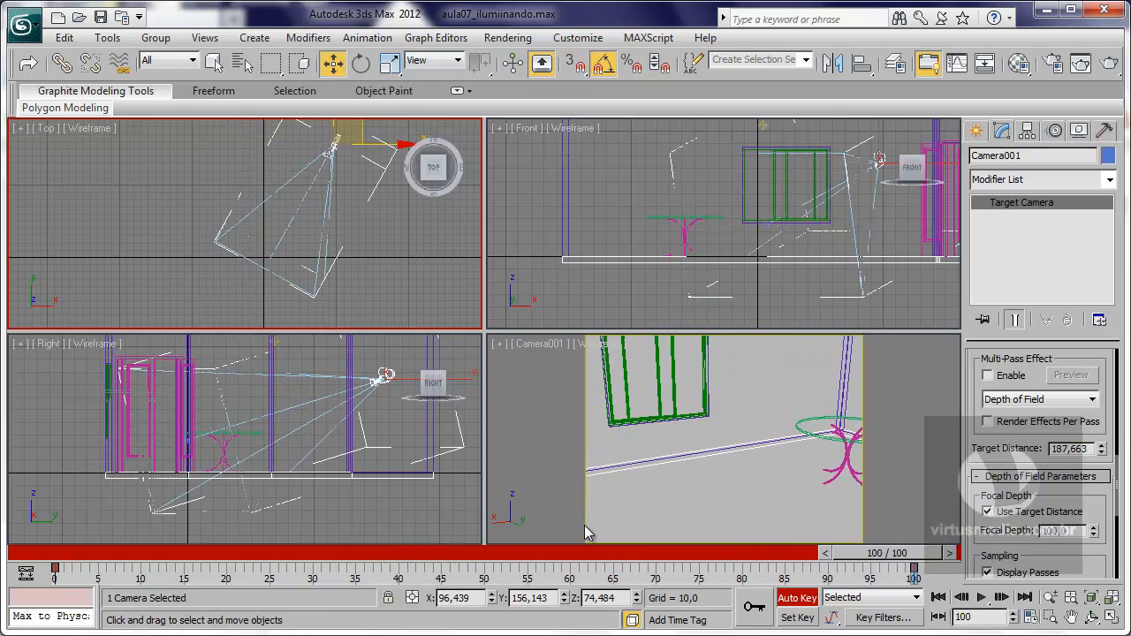
Step: Set the render's time output to Active Time Segment and its output file to casa in AVI format
key(F10)
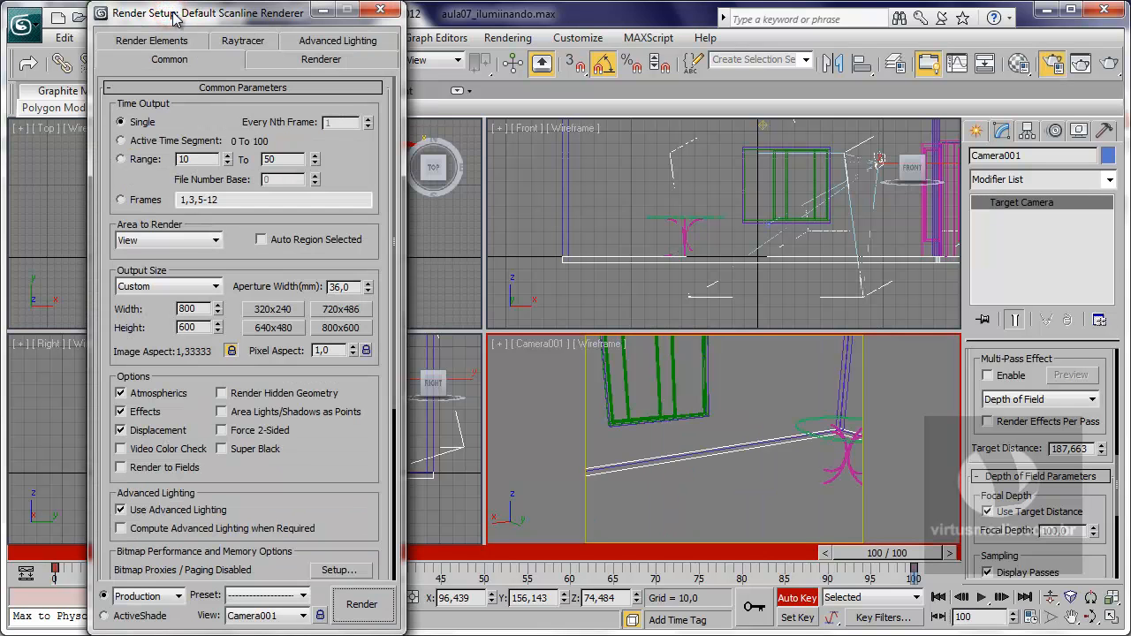
click(121, 142)
scroll(351, 480, down, 5)
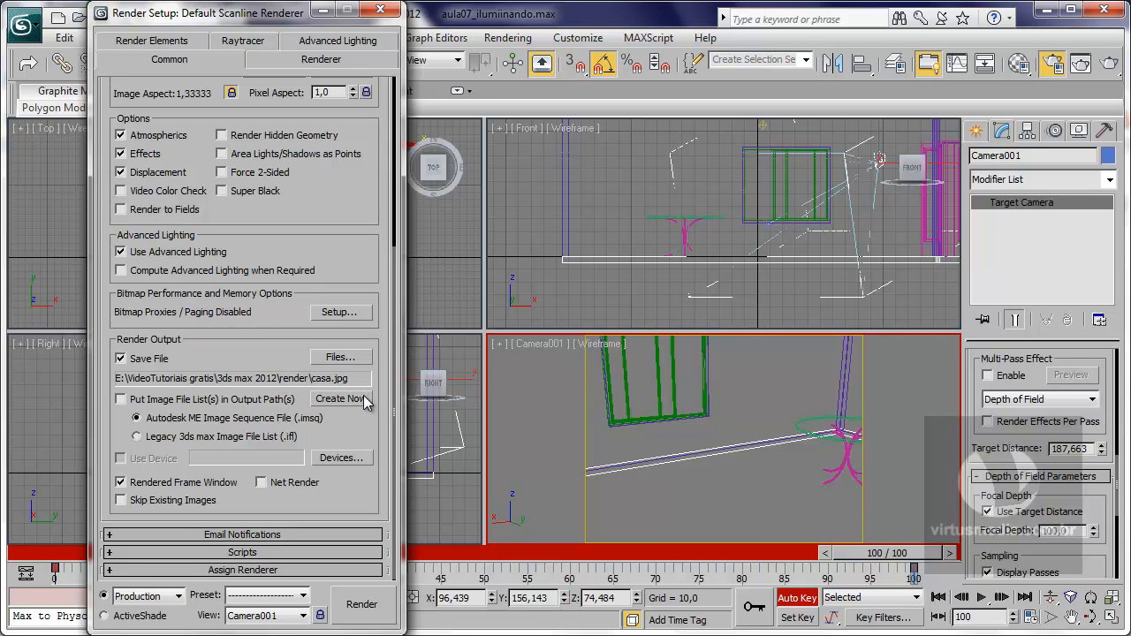
click(340, 357)
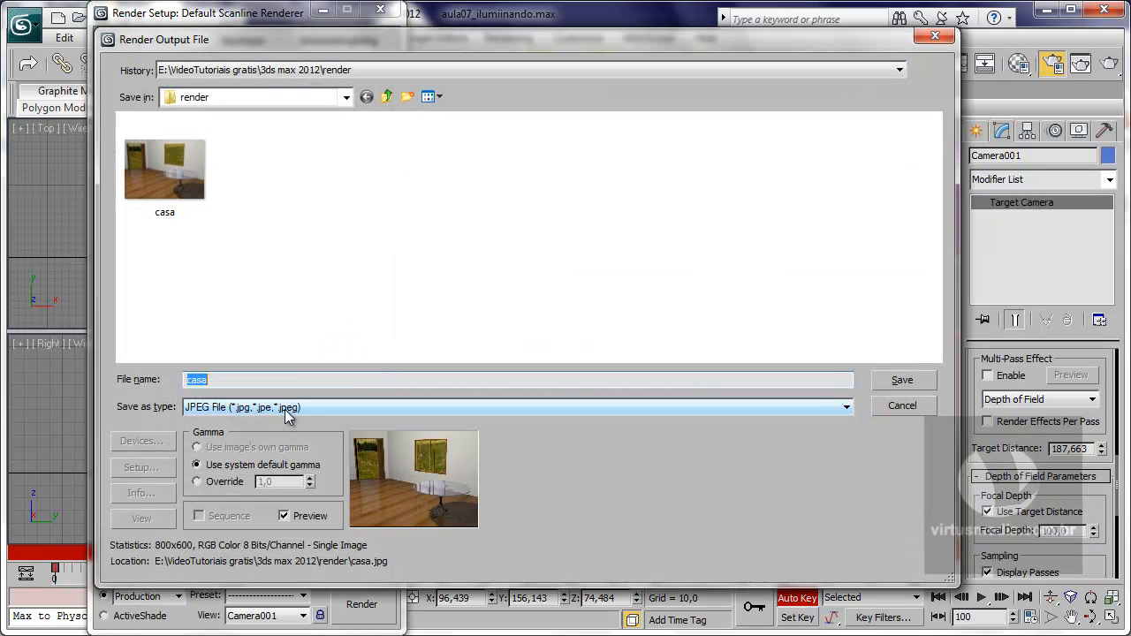
click(285, 409)
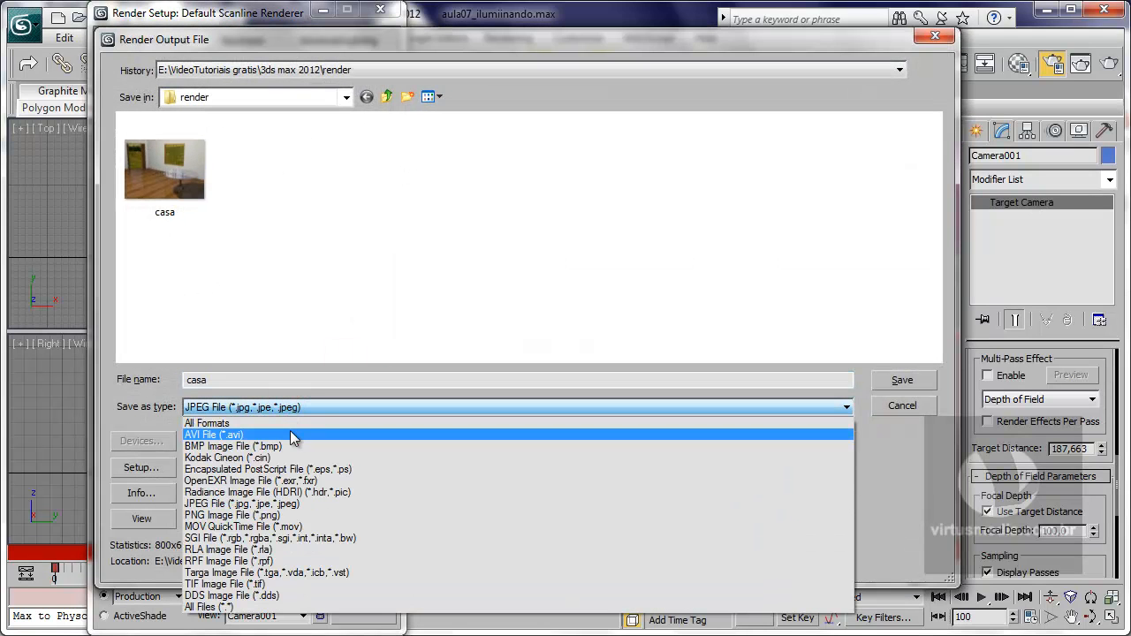
click(250, 435)
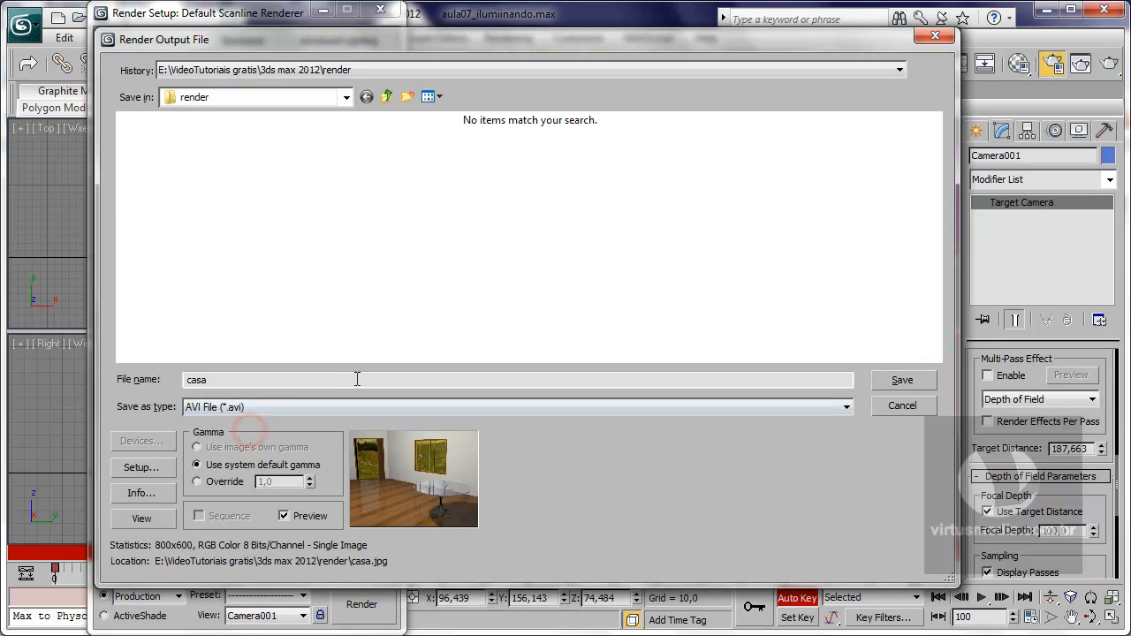
click(281, 380)
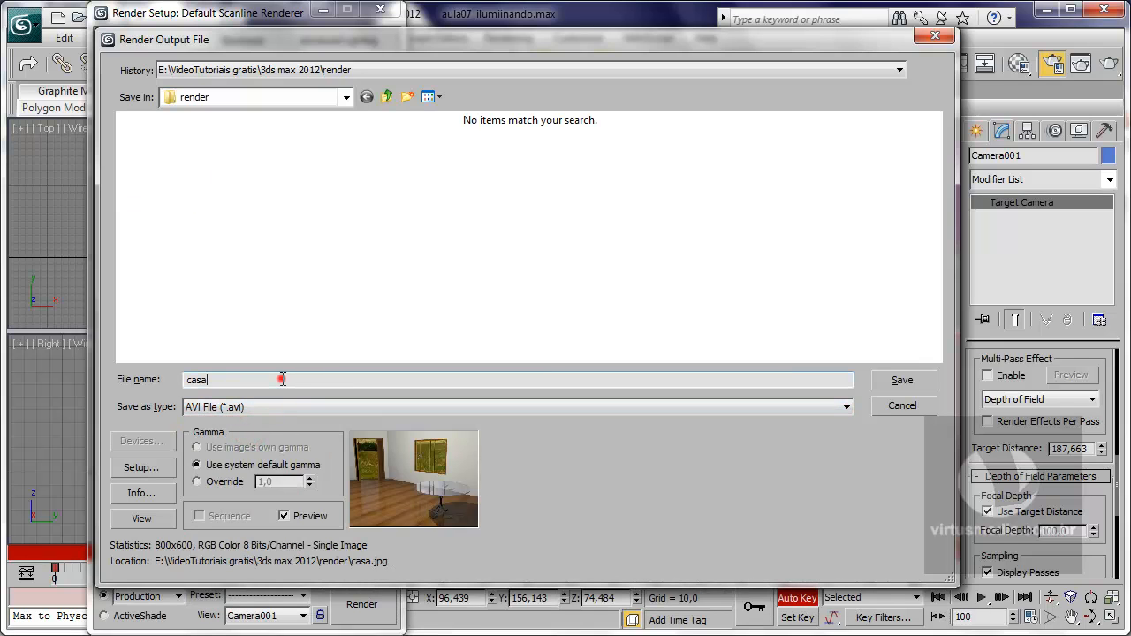
click(903, 383)
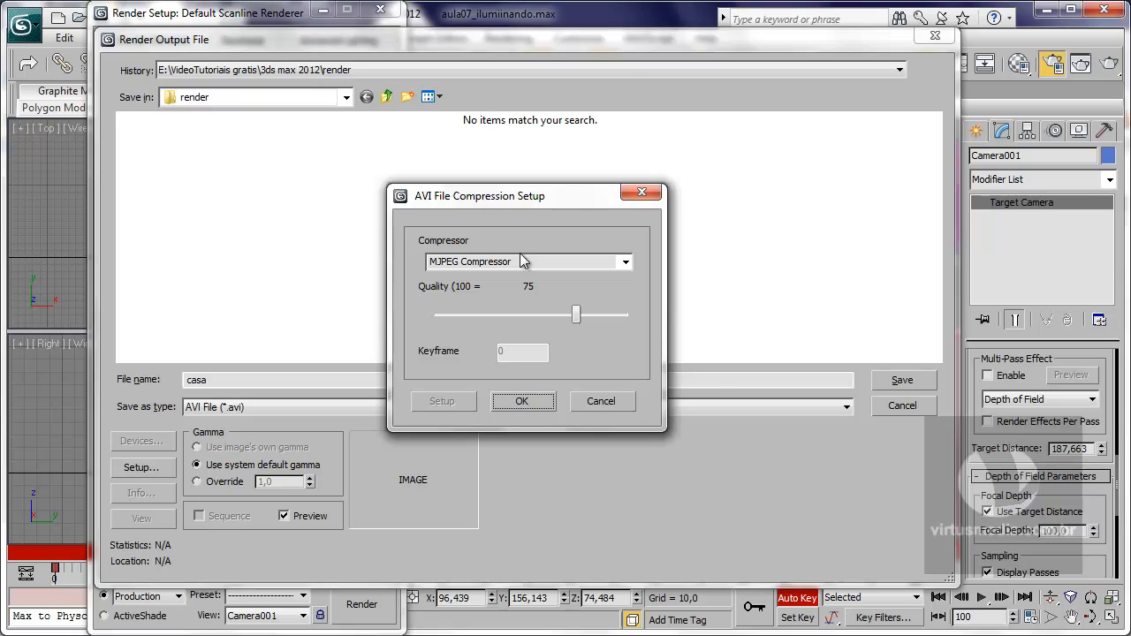
Step: Choose MJPEG Compressor for the AVI file and accept the compression setup
click(623, 263)
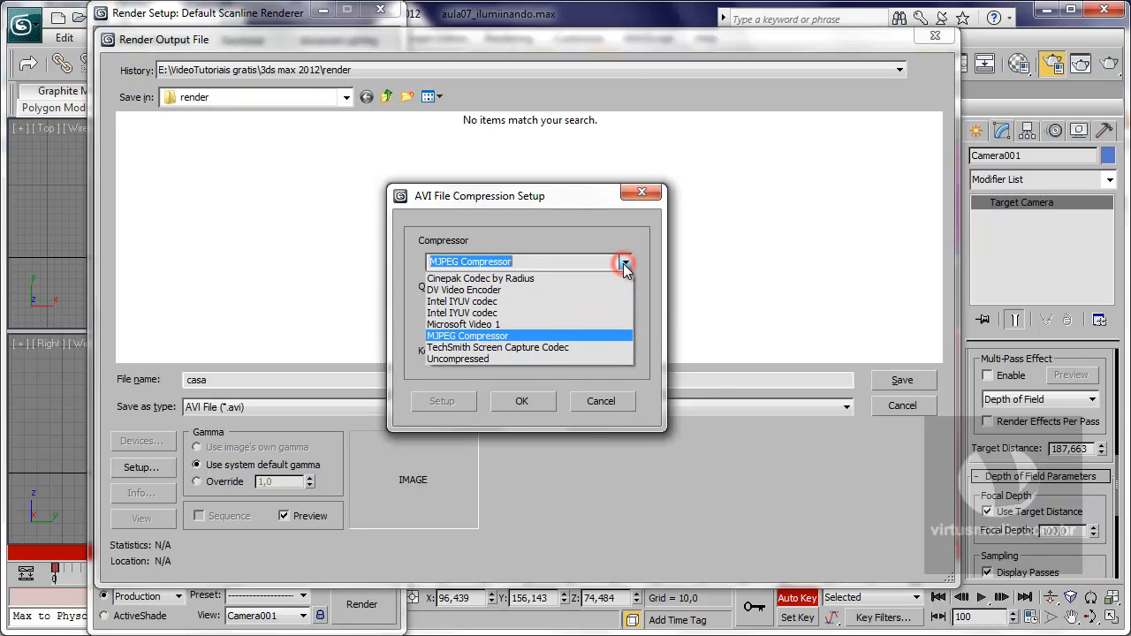
click(438, 339)
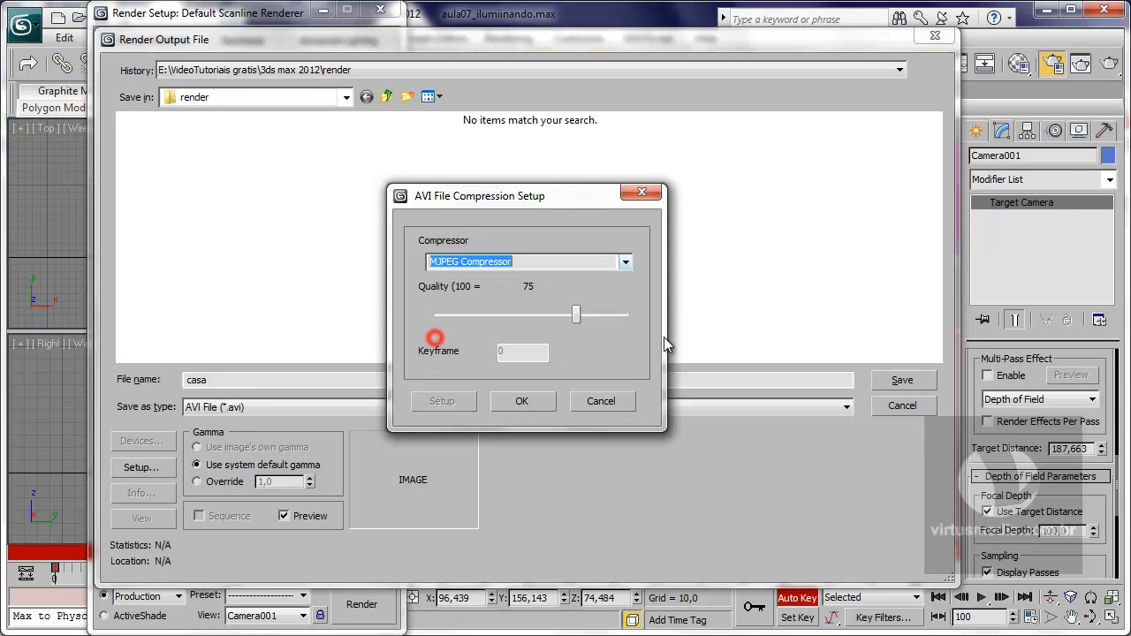
click(522, 402)
Step: Set the output size to 640x480 and render the Camera001 animation
scroll(351, 244, up, 5)
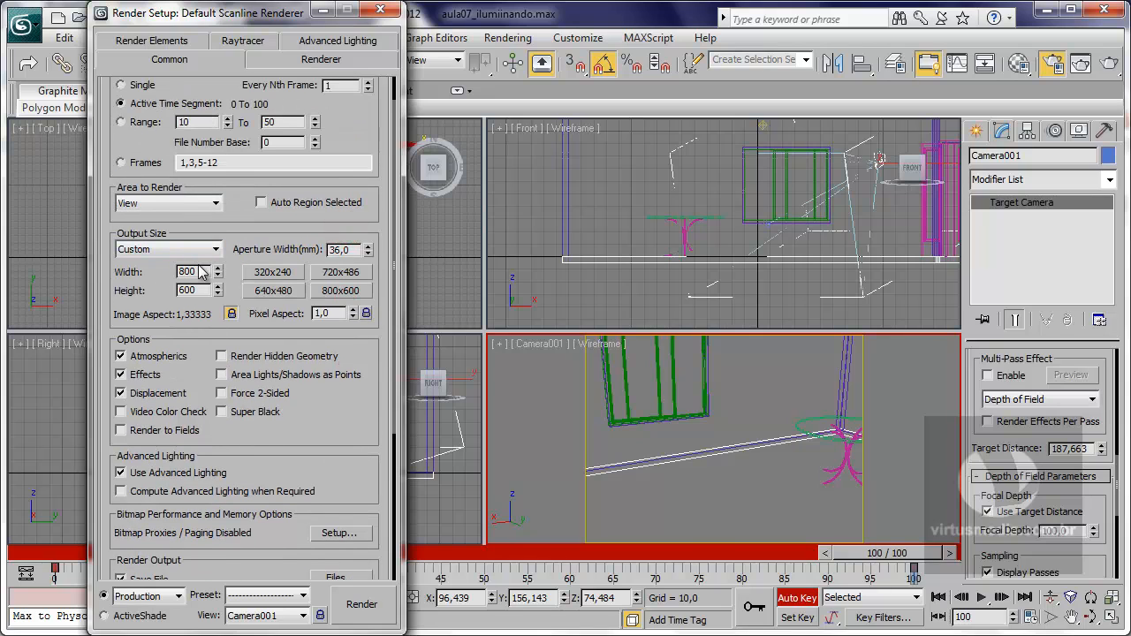
click(274, 292)
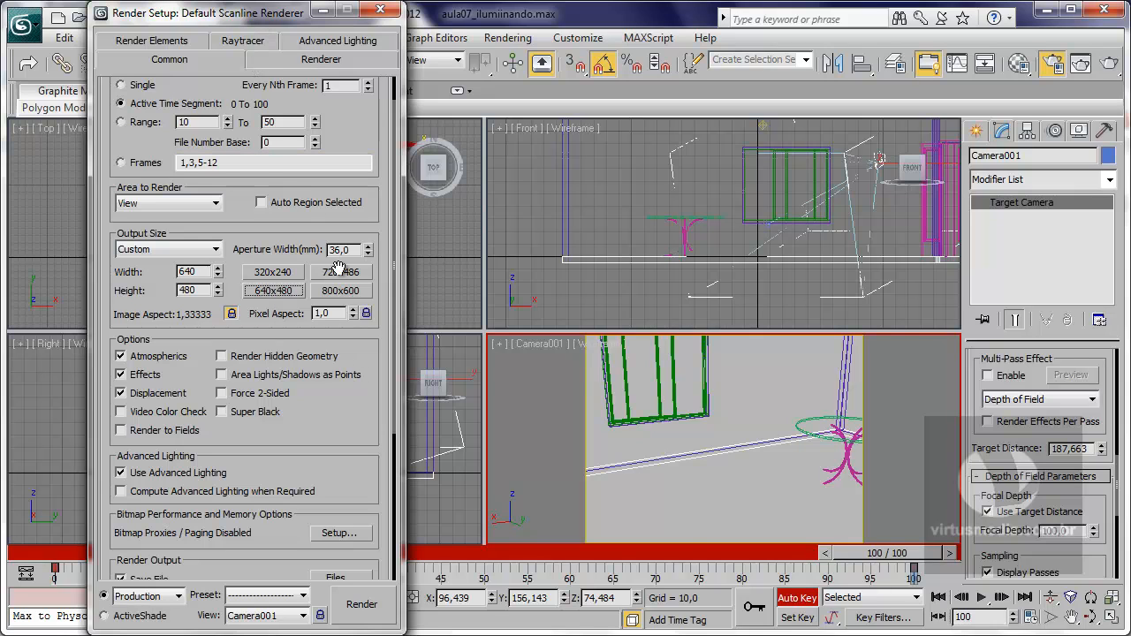
click(361, 604)
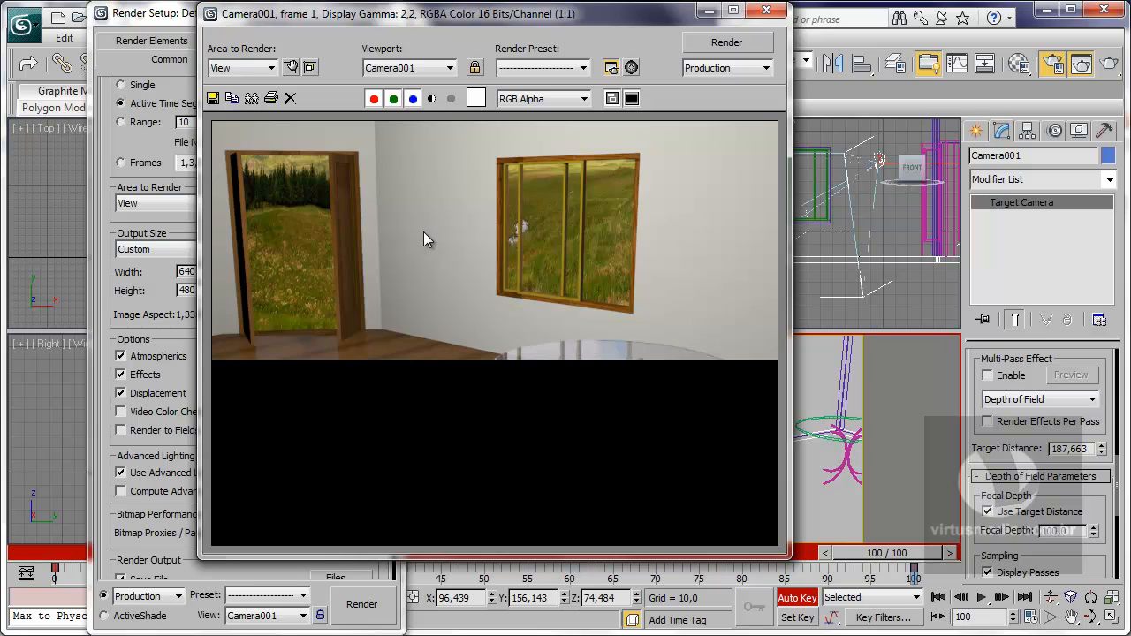
Step: Arrange the render windows side by side and examine the rendering progress, output settings and scene statistics
drag(406, 18, 252, 46)
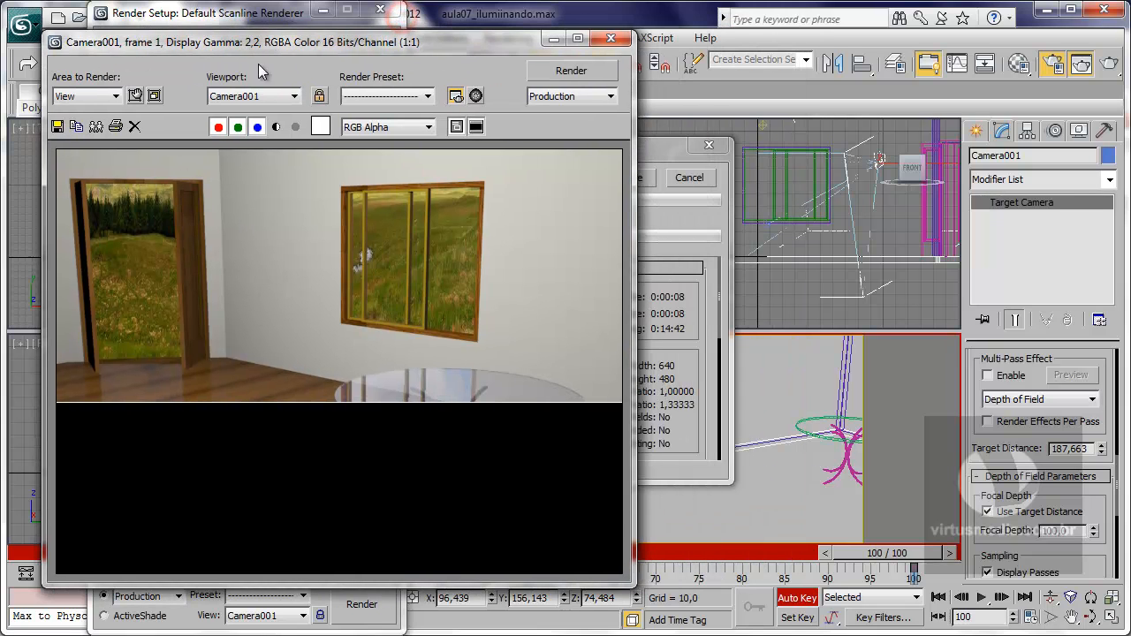
drag(663, 147, 891, 70)
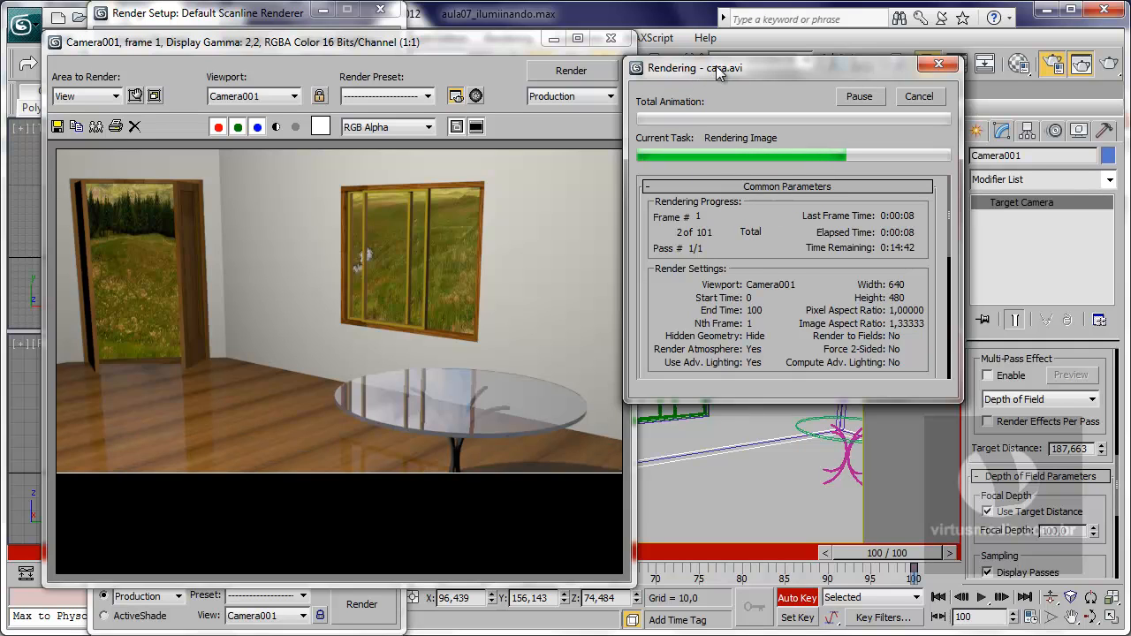
drag(718, 71, 730, 71)
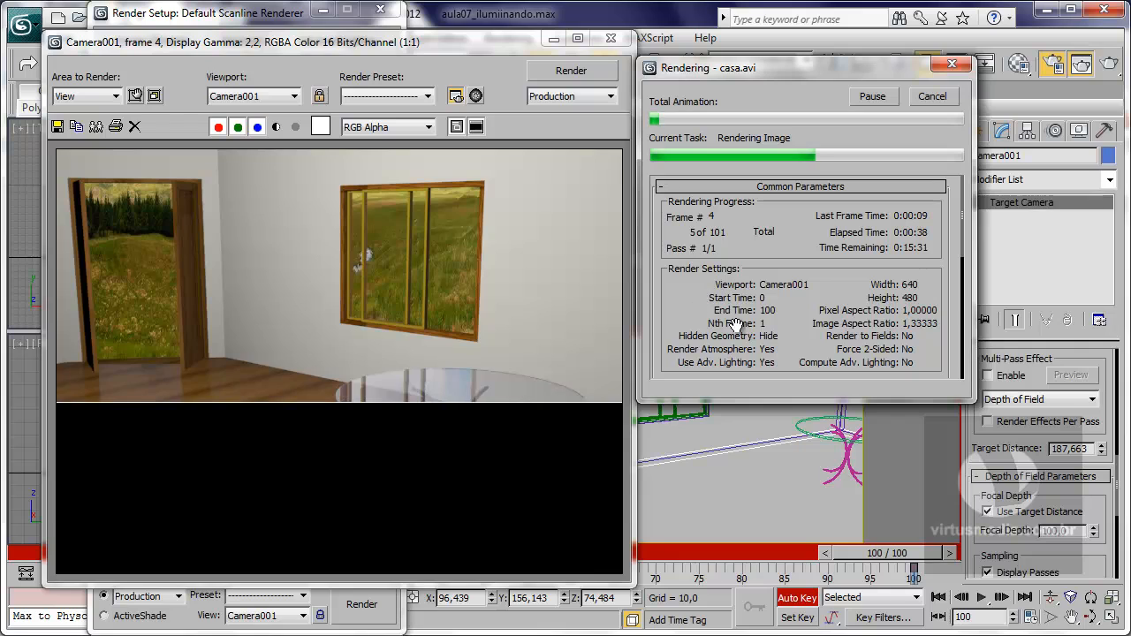
drag(751, 284, 765, 254)
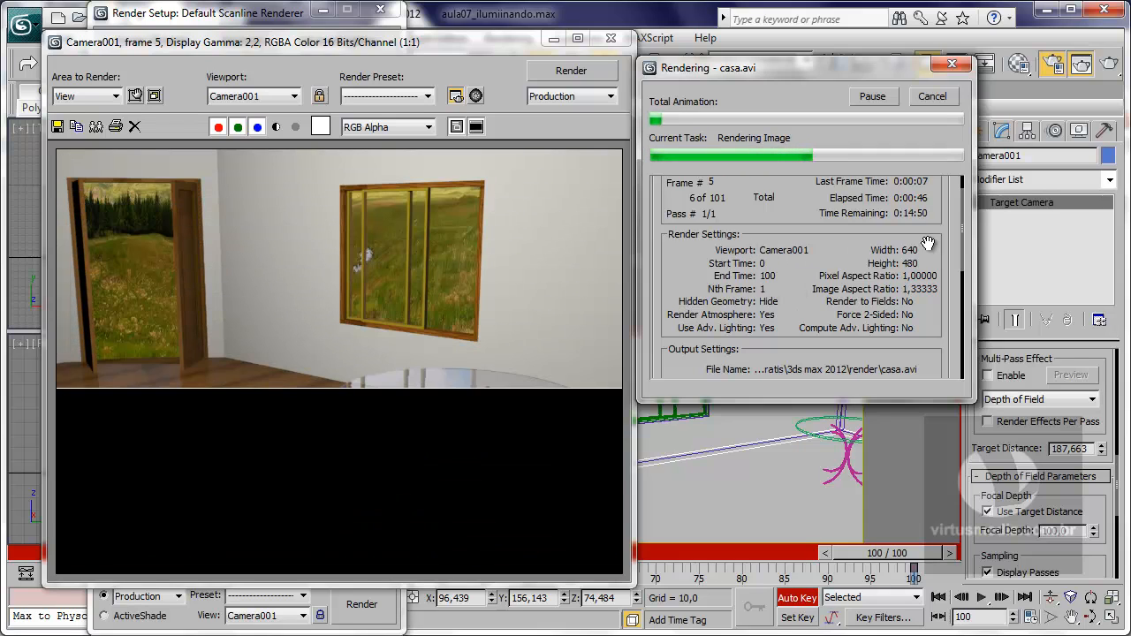
scroll(861, 241, down, 4)
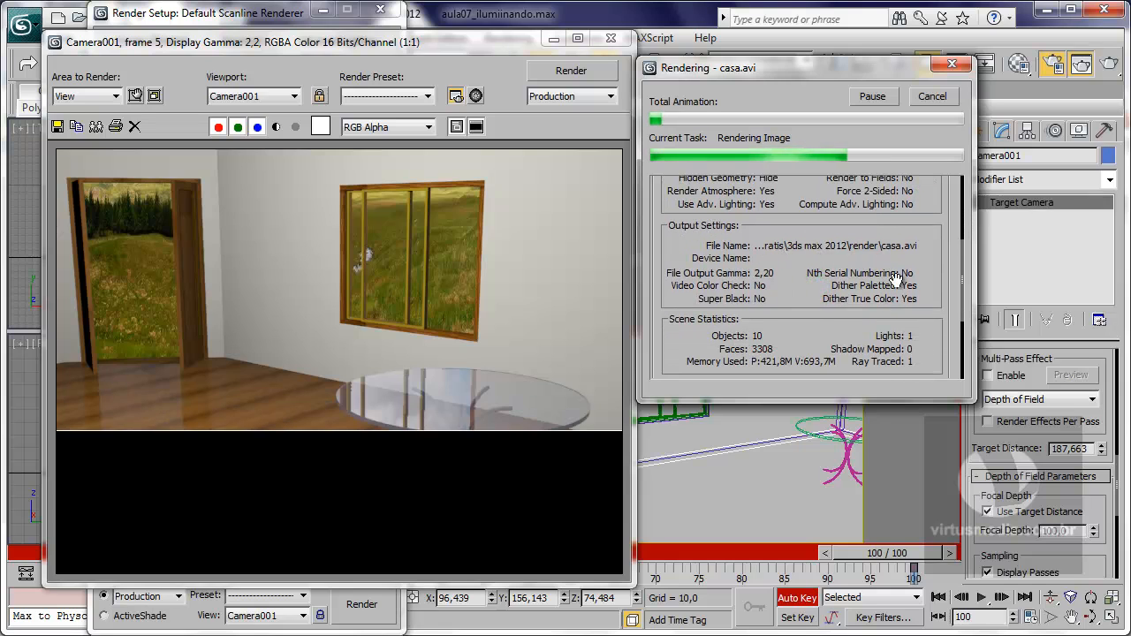
scroll(840, 243, down, 3)
scroll(839, 240, down, 3)
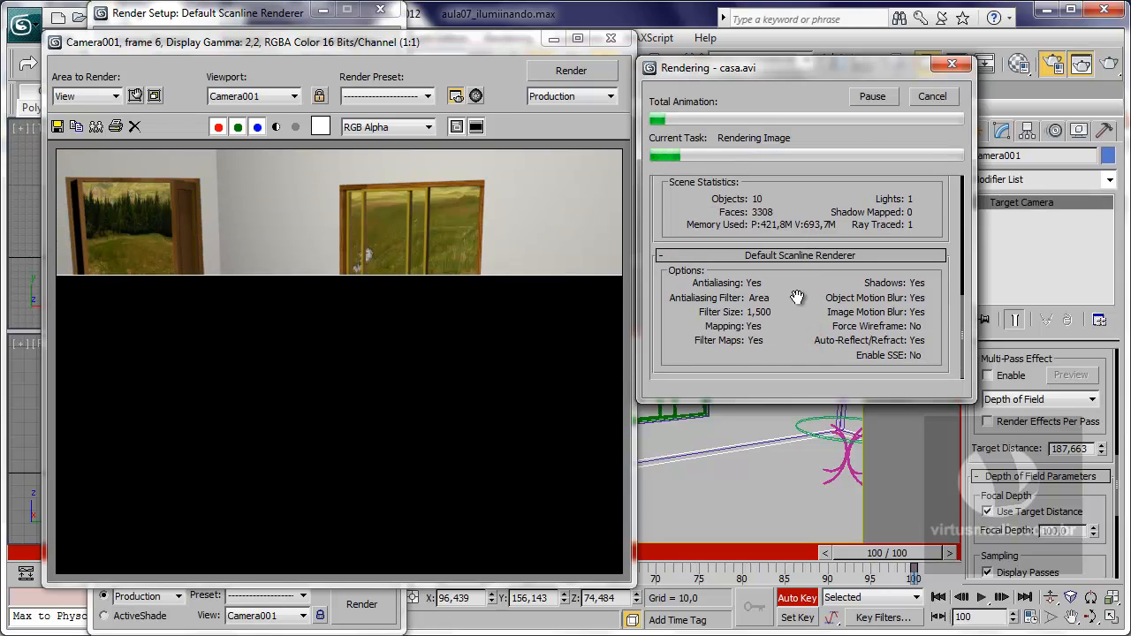
scroll(801, 295, up, 3)
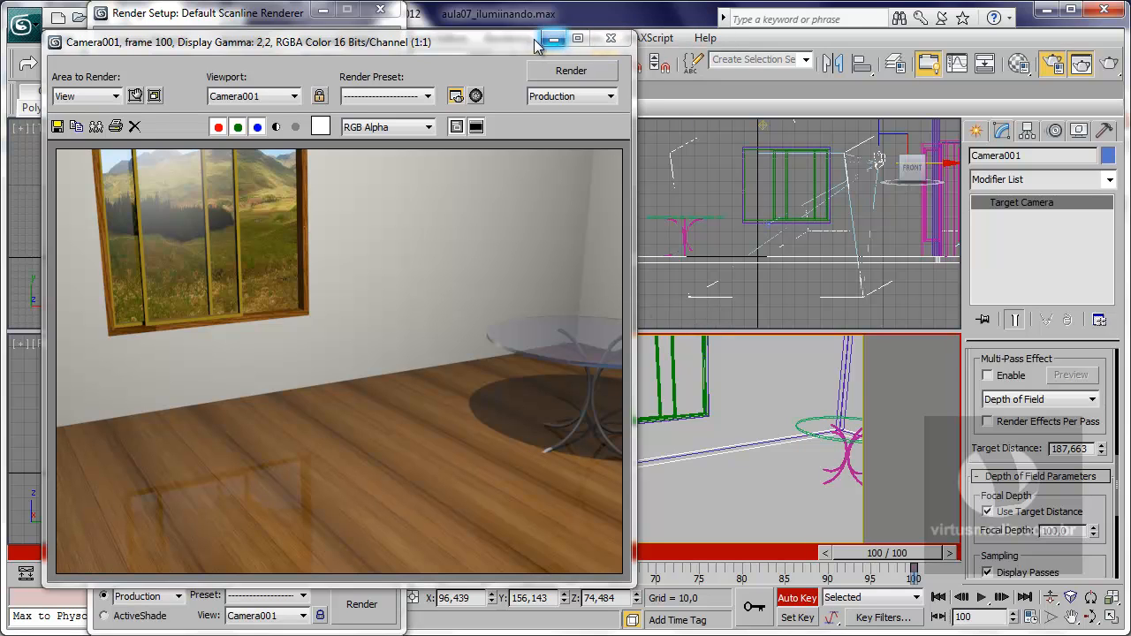
Step: Put away the rendered frame window, open the rendered casa.avi with View Image File, and pause its playback
drag(539, 44, 485, 42)
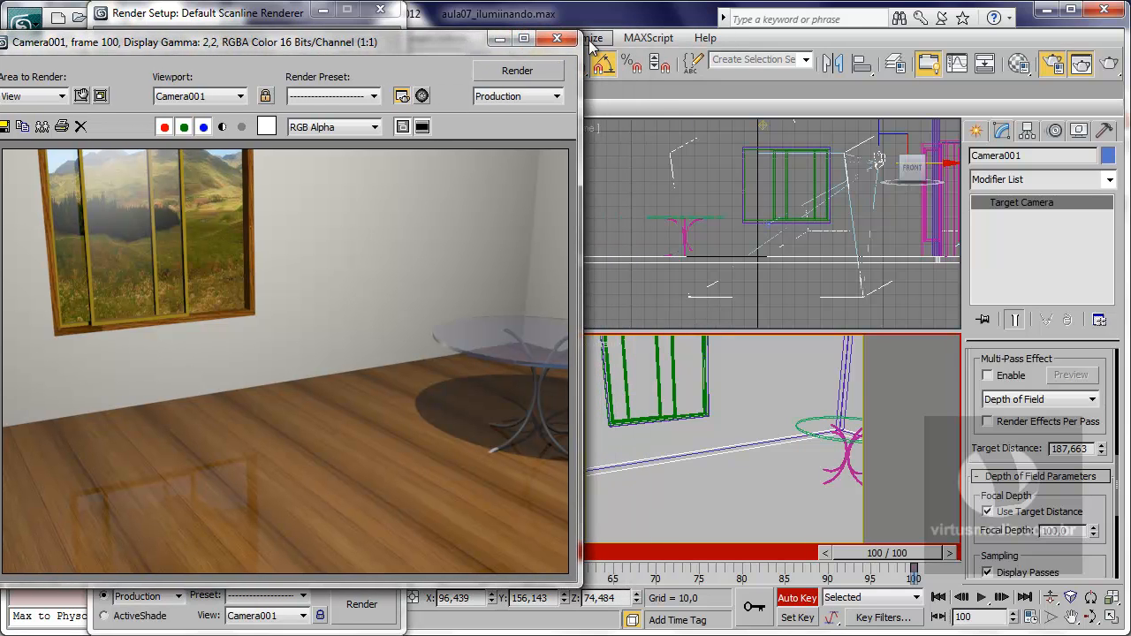
click(501, 39)
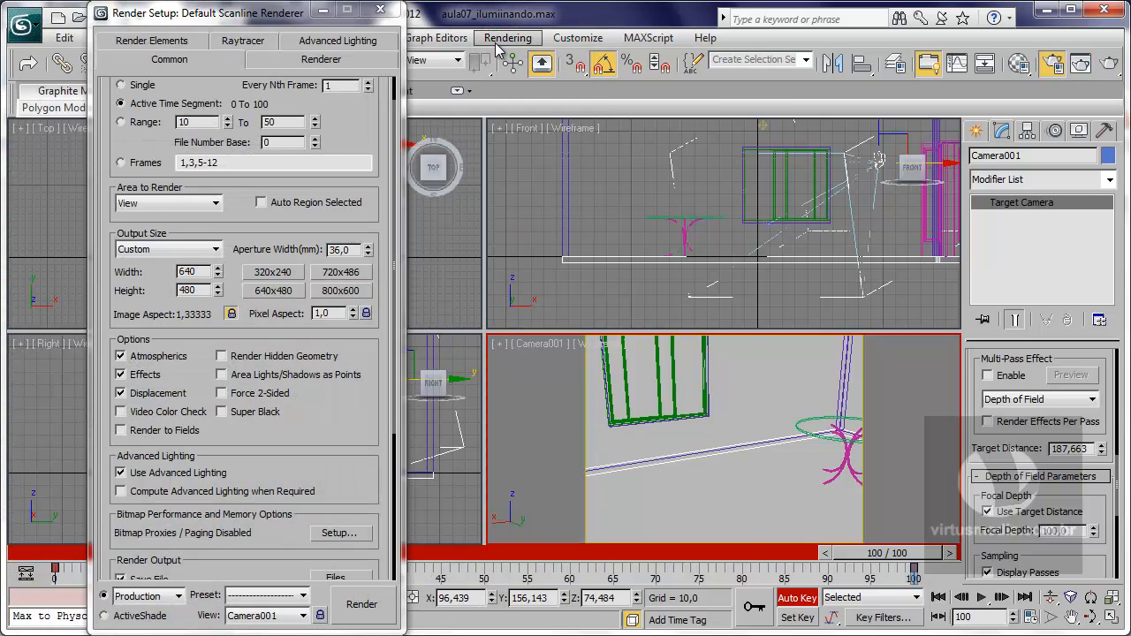
click(506, 39)
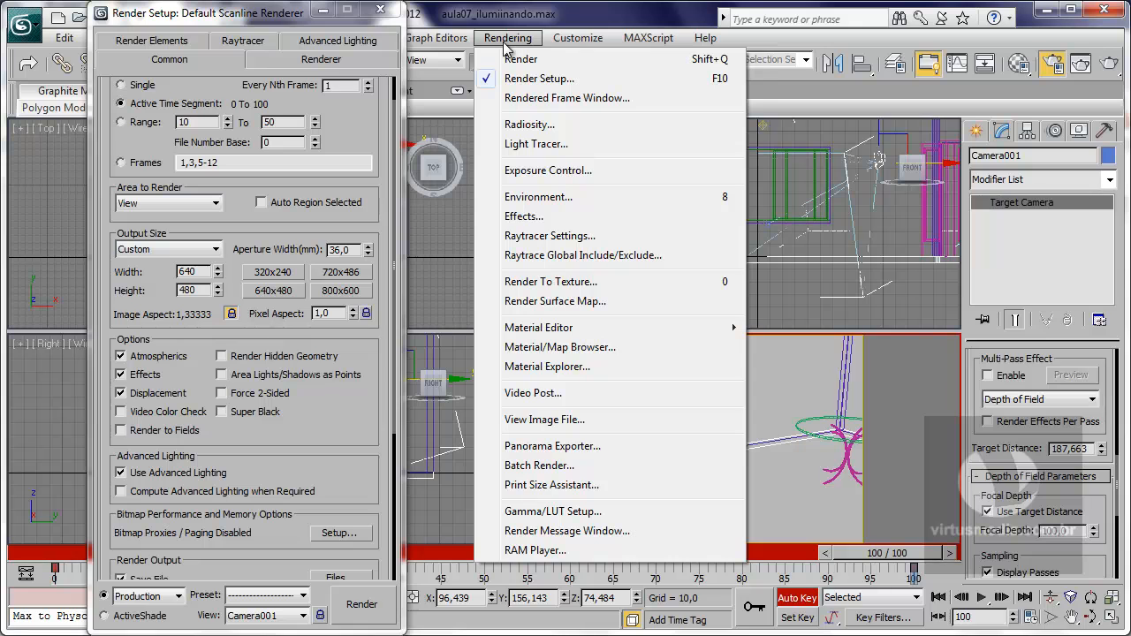
click(537, 422)
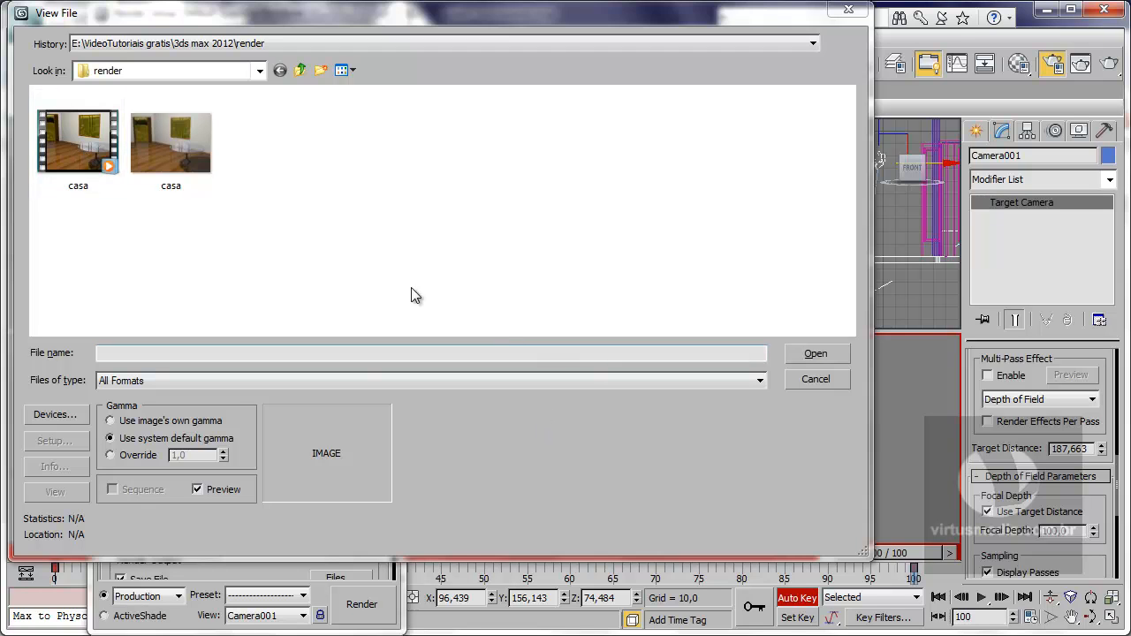
click(97, 137)
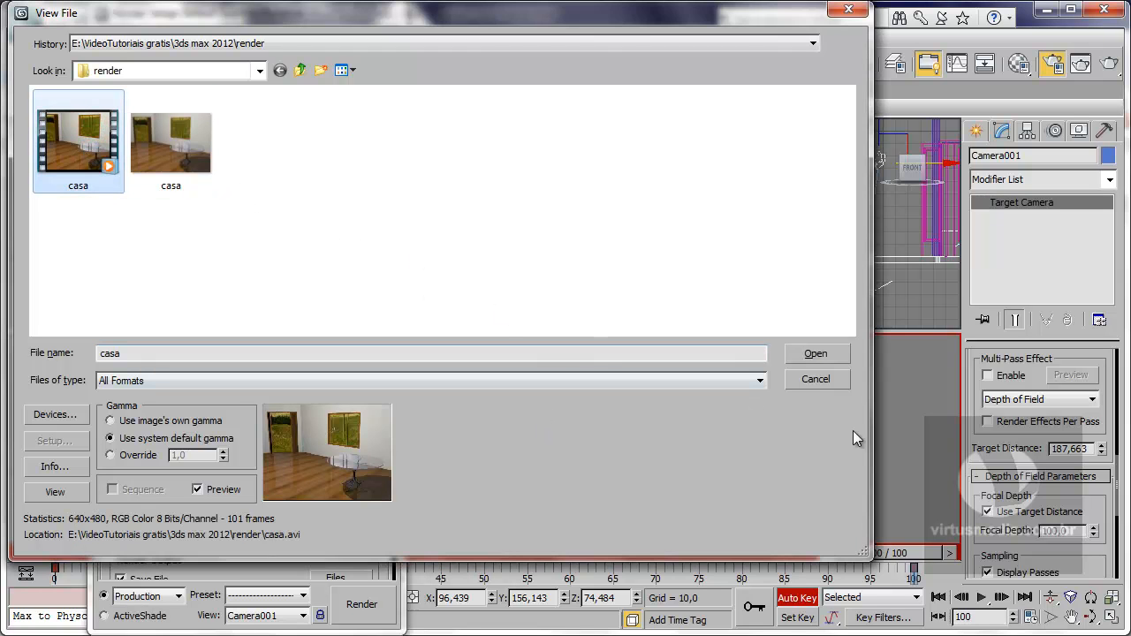
click(816, 353)
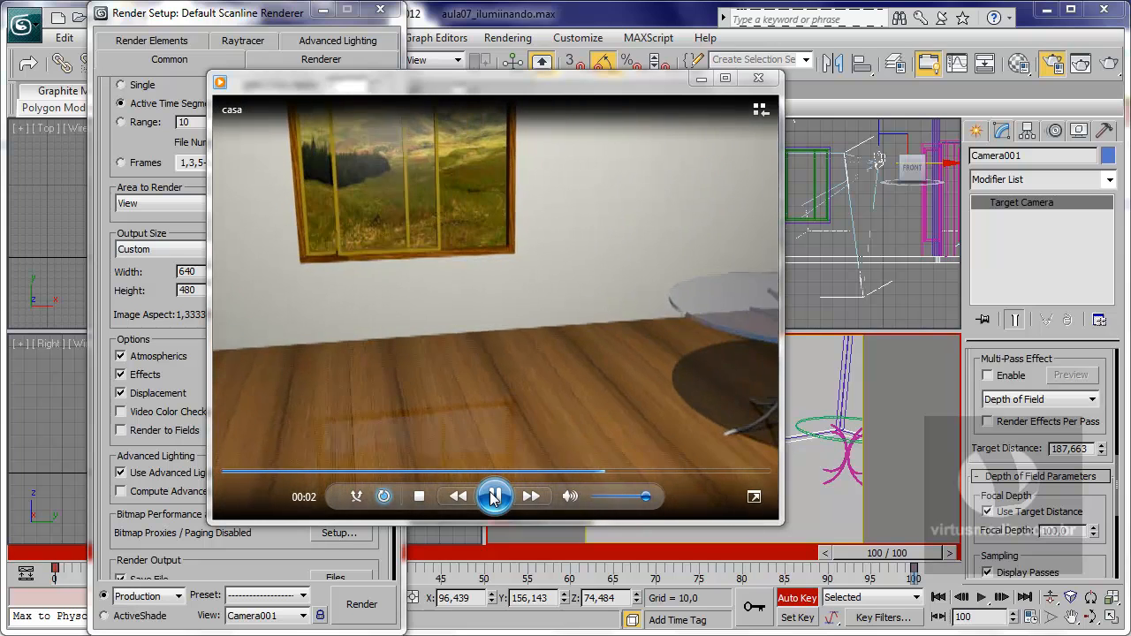
click(495, 497)
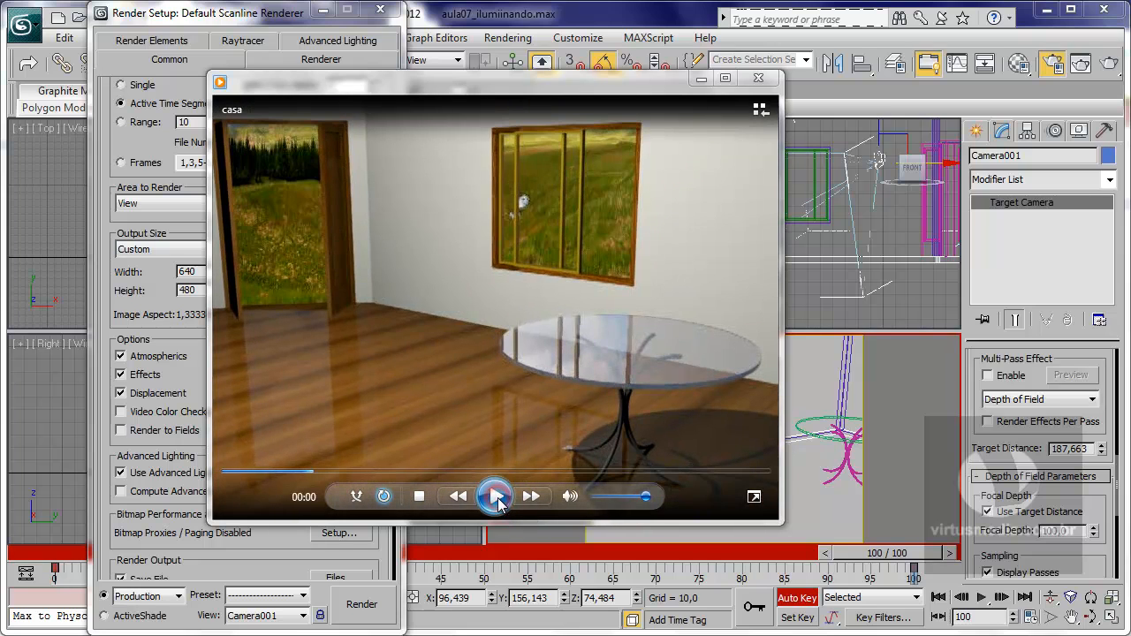